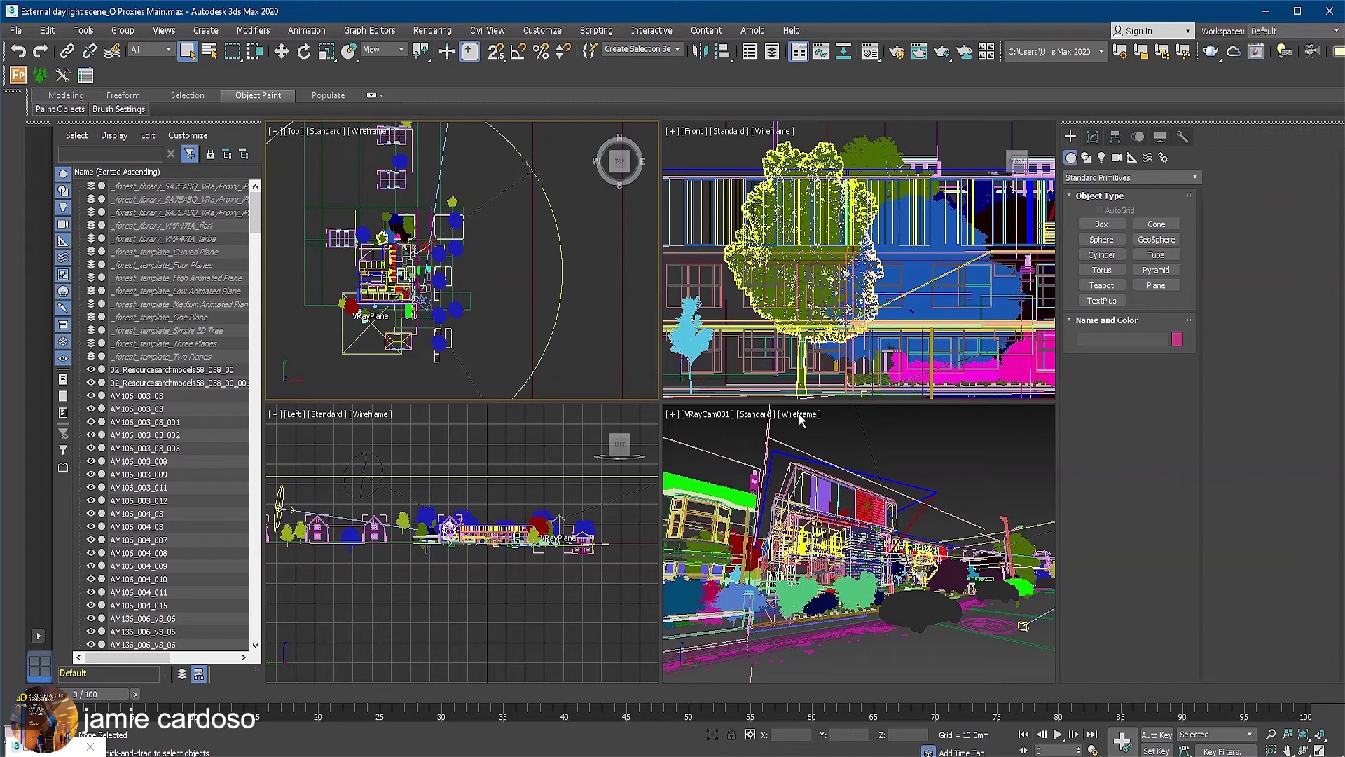
Isolate the 36 trees of the 'Trees new' set, maximize the Top view, and select AM106_003_03
{"action": "key", "text": "ctrl+shift+s"}
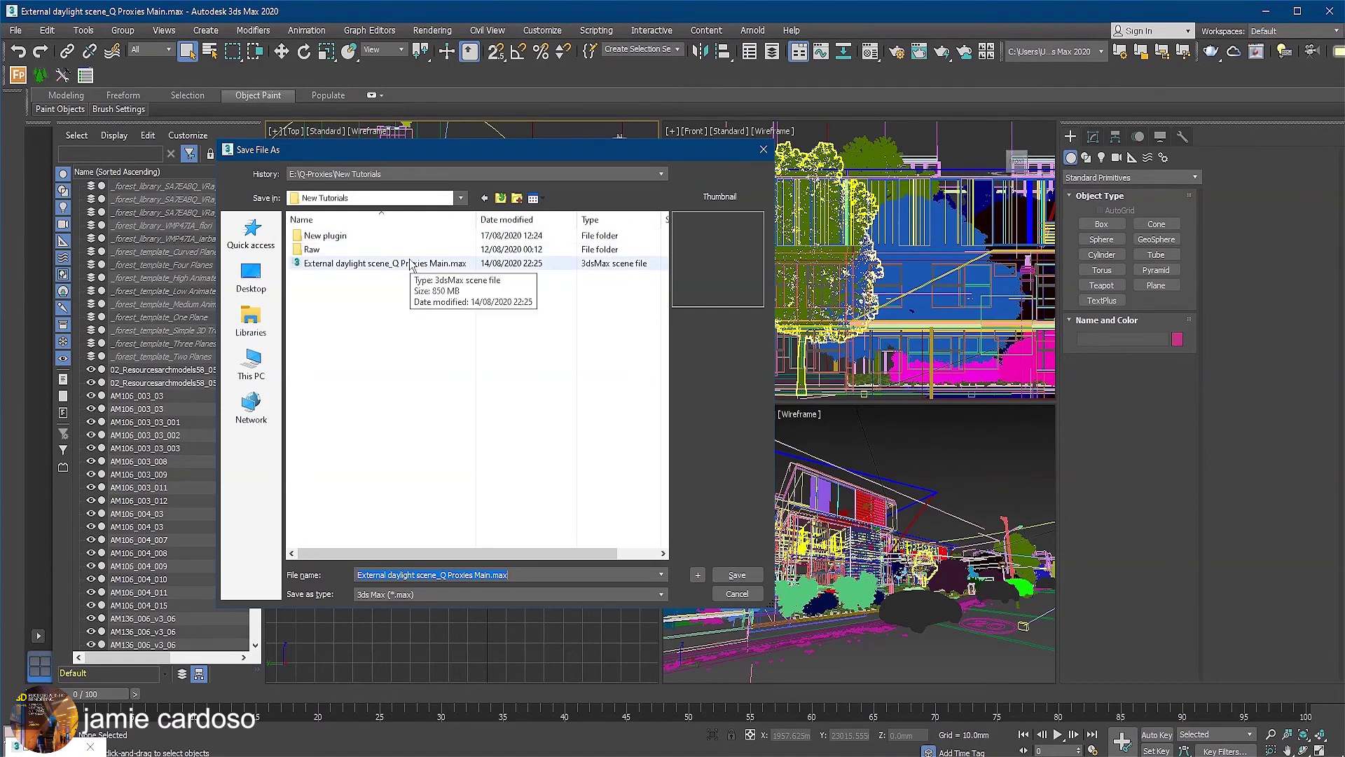
{"action": "key", "text": "Escape"}
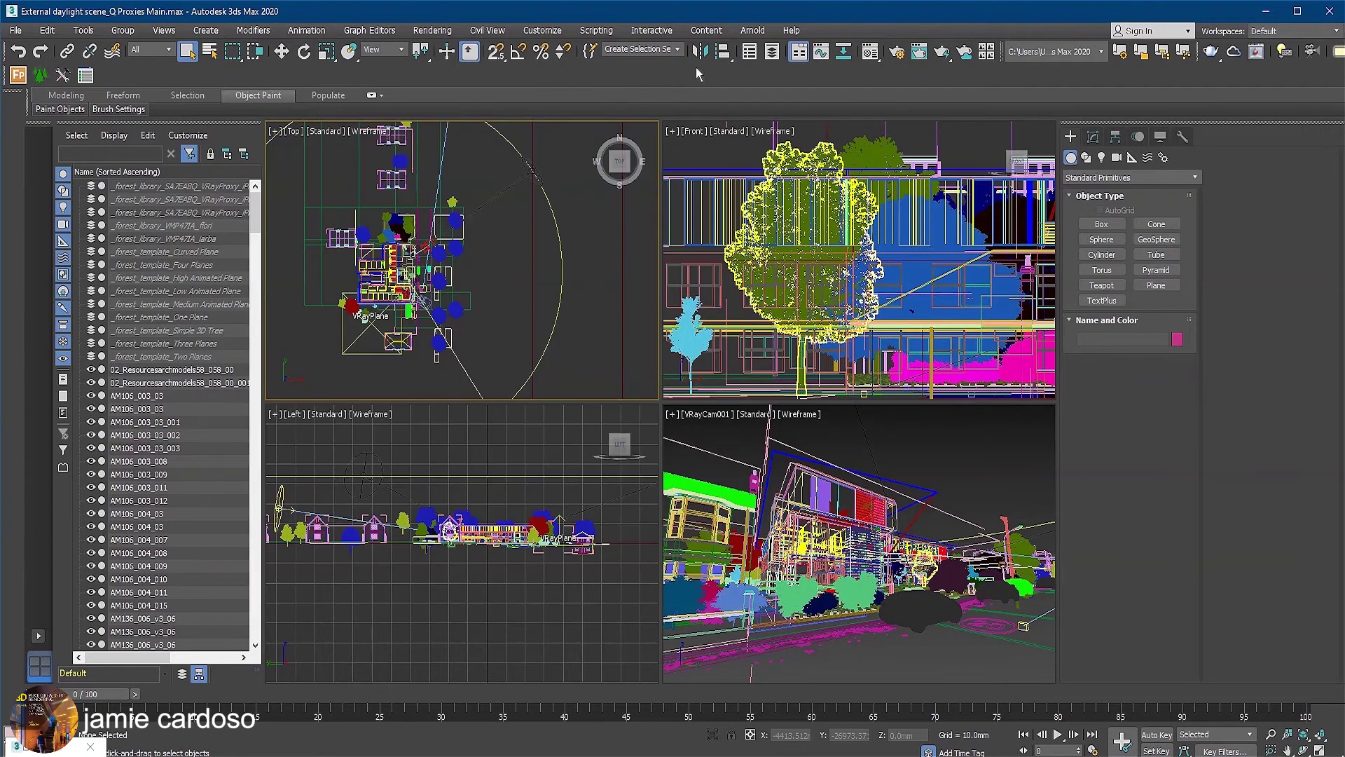
{"action": "left_click", "coordinate": [677, 51]}
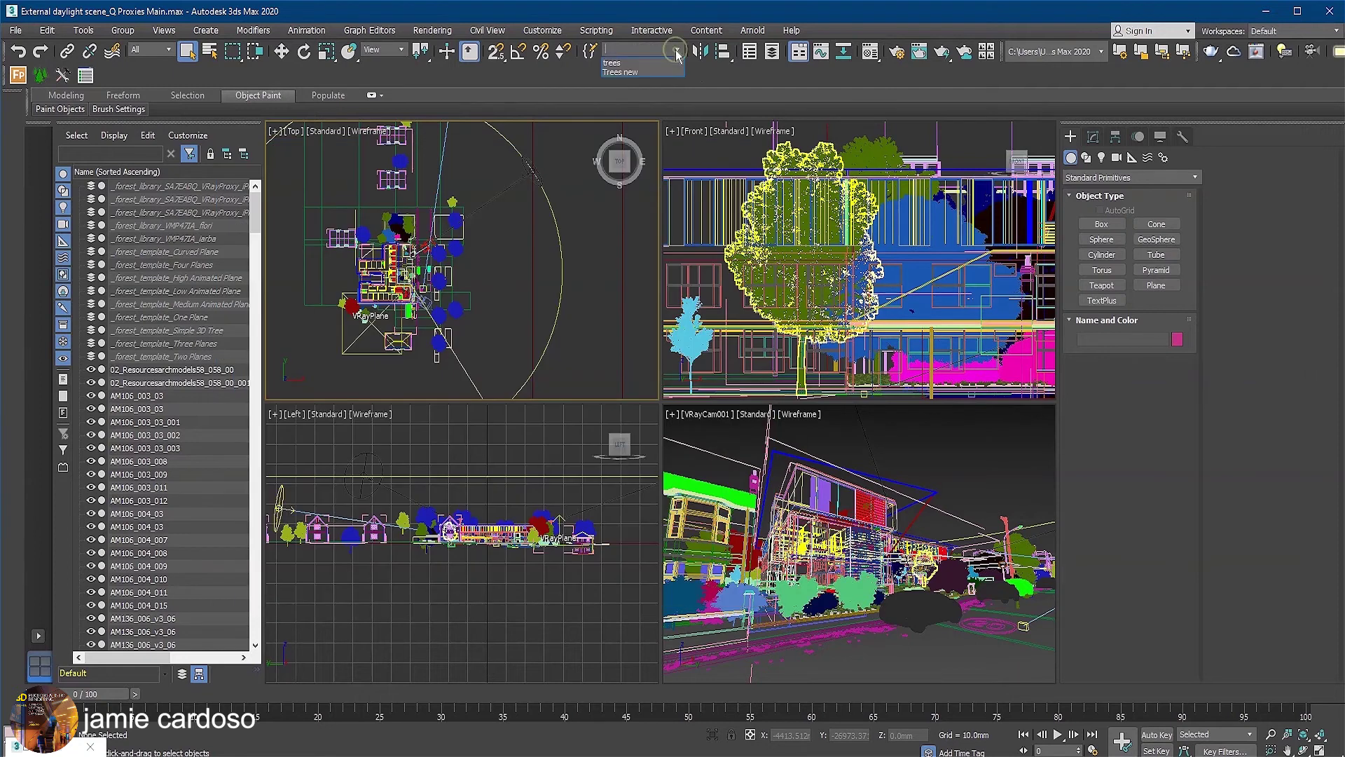
{"action": "left_click", "coordinate": [618, 72]}
{"action": "key", "text": "alt+q"}
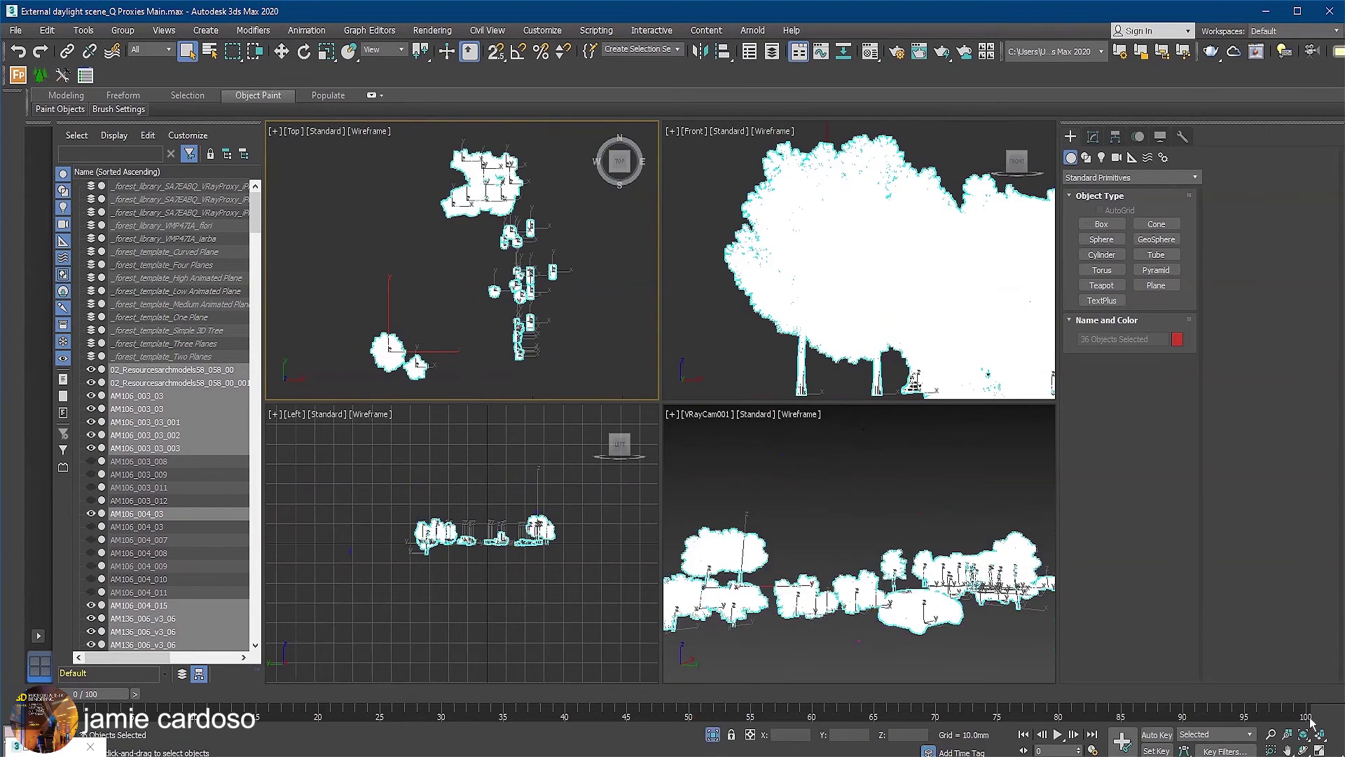
{"action": "key", "text": "alt+w"}
{"action": "left_click", "coordinate": [137, 408]}
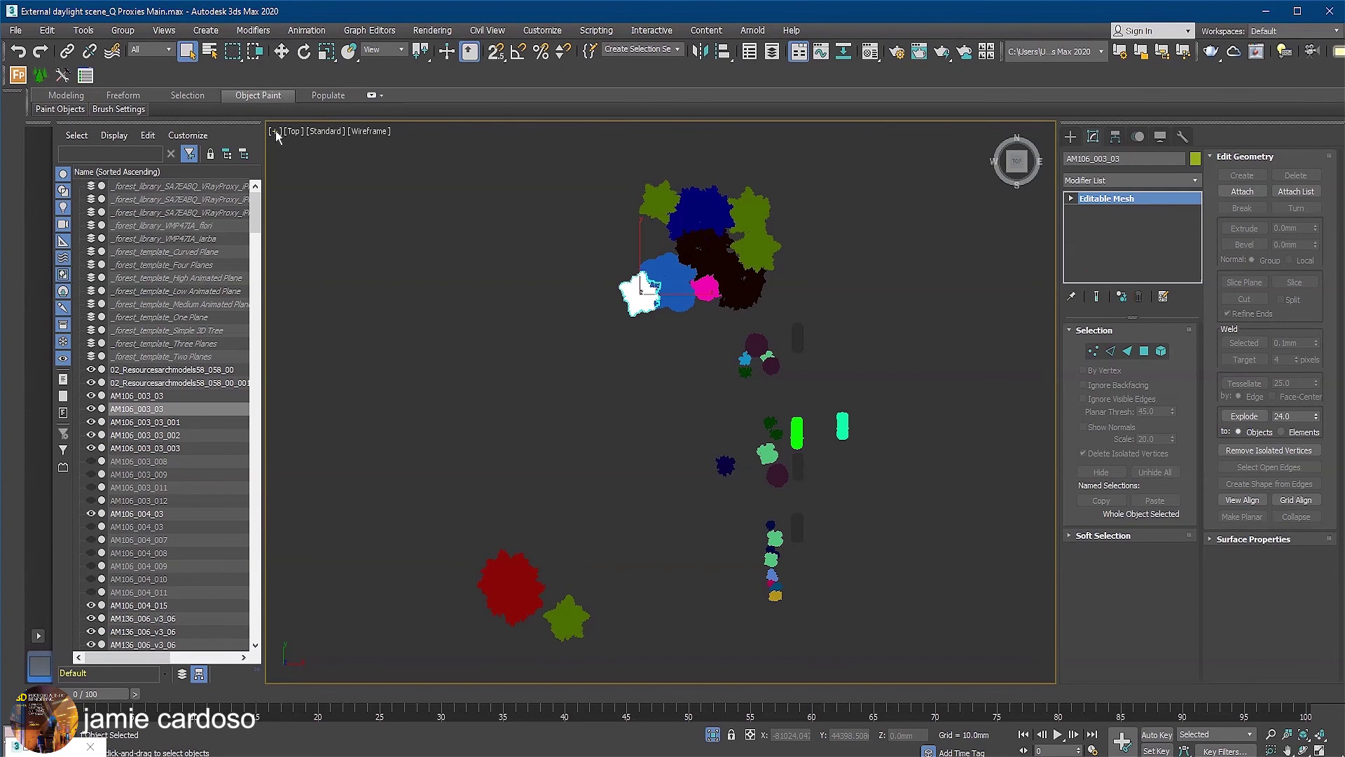
Show Total + Selection statistics in the active Top view through Configure Viewports
{"action": "left_click", "coordinate": [276, 130]}
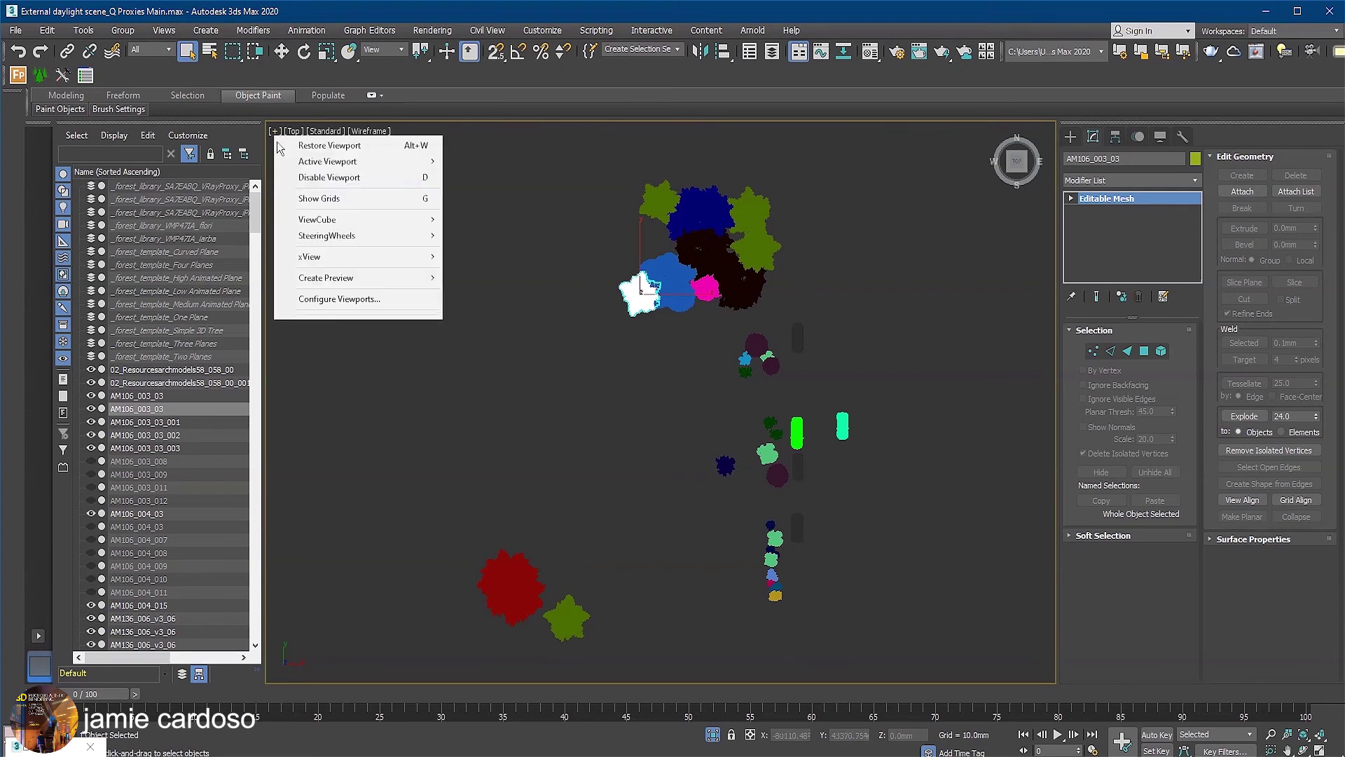
{"action": "left_click", "coordinate": [345, 302]}
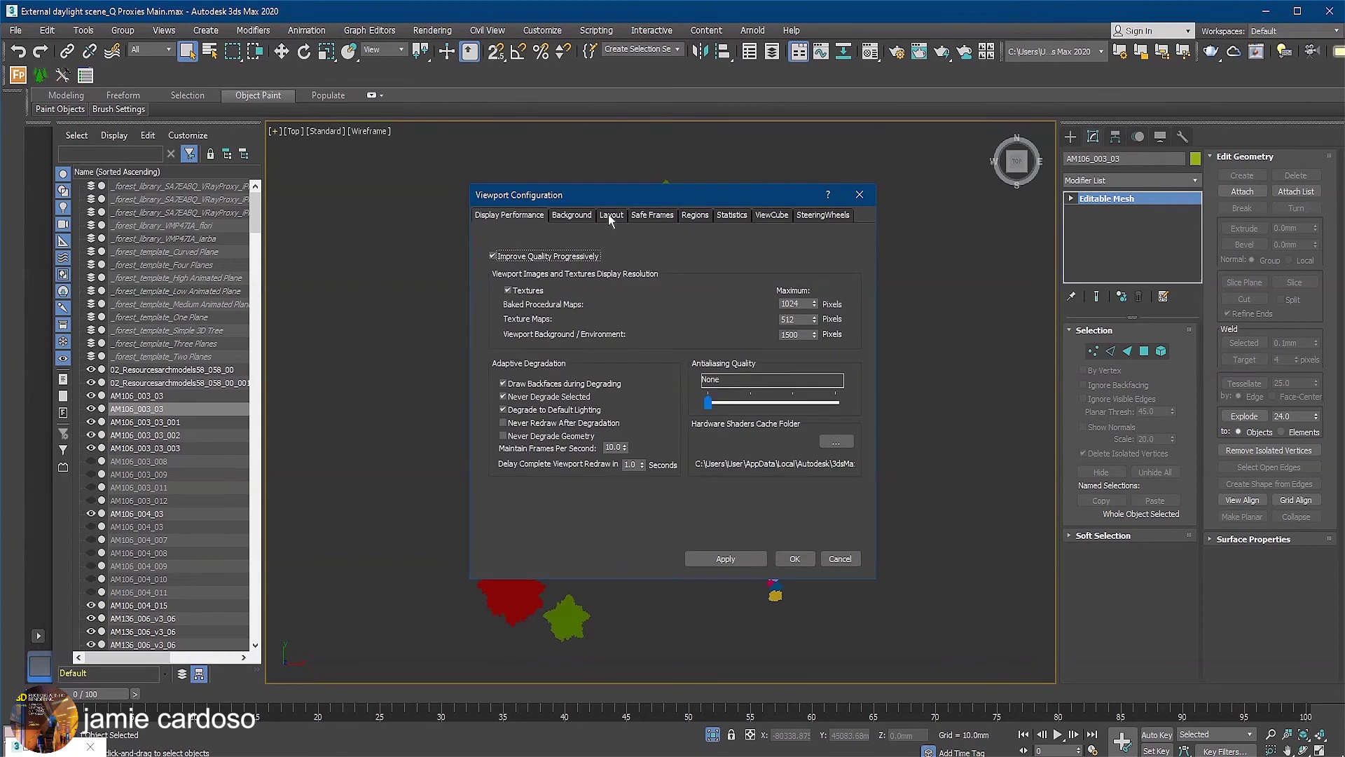
{"action": "left_click", "coordinate": [747, 216]}
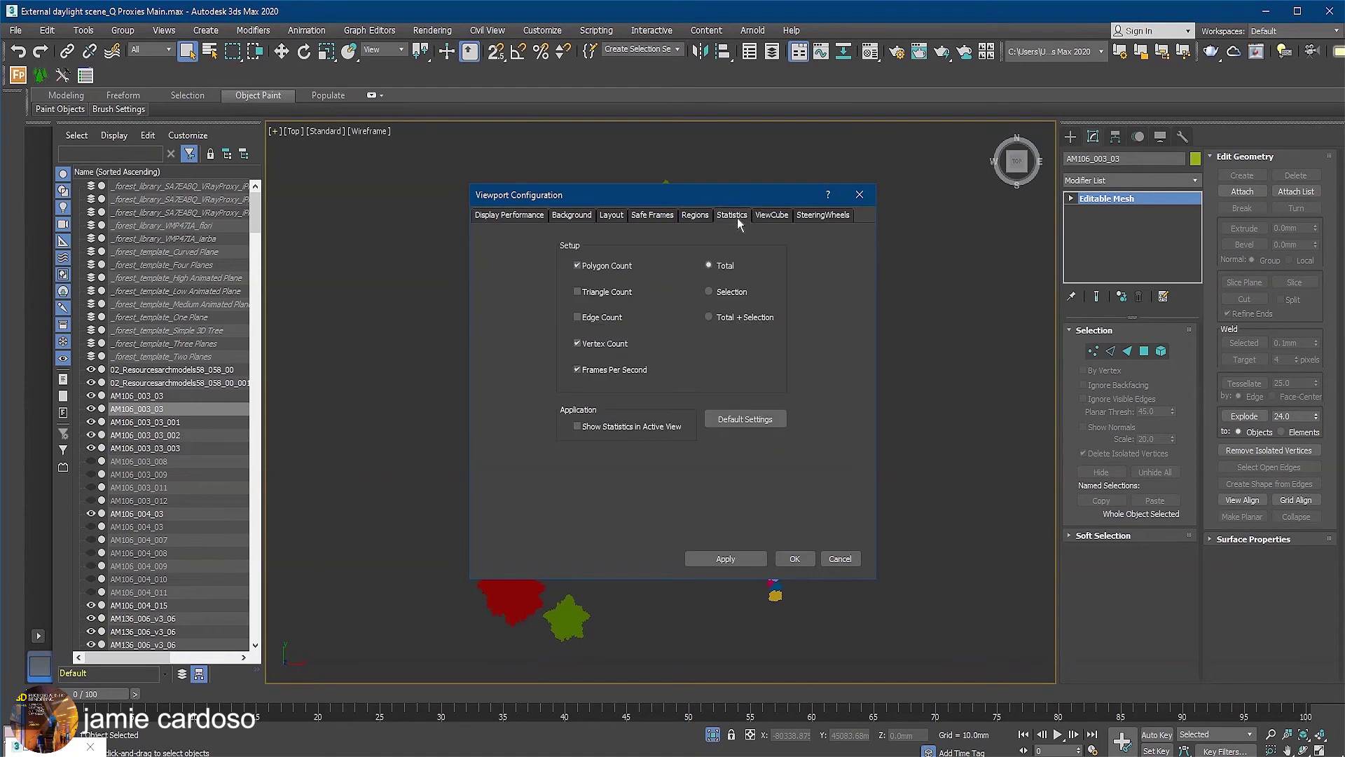
{"action": "left_click", "coordinate": [709, 318]}
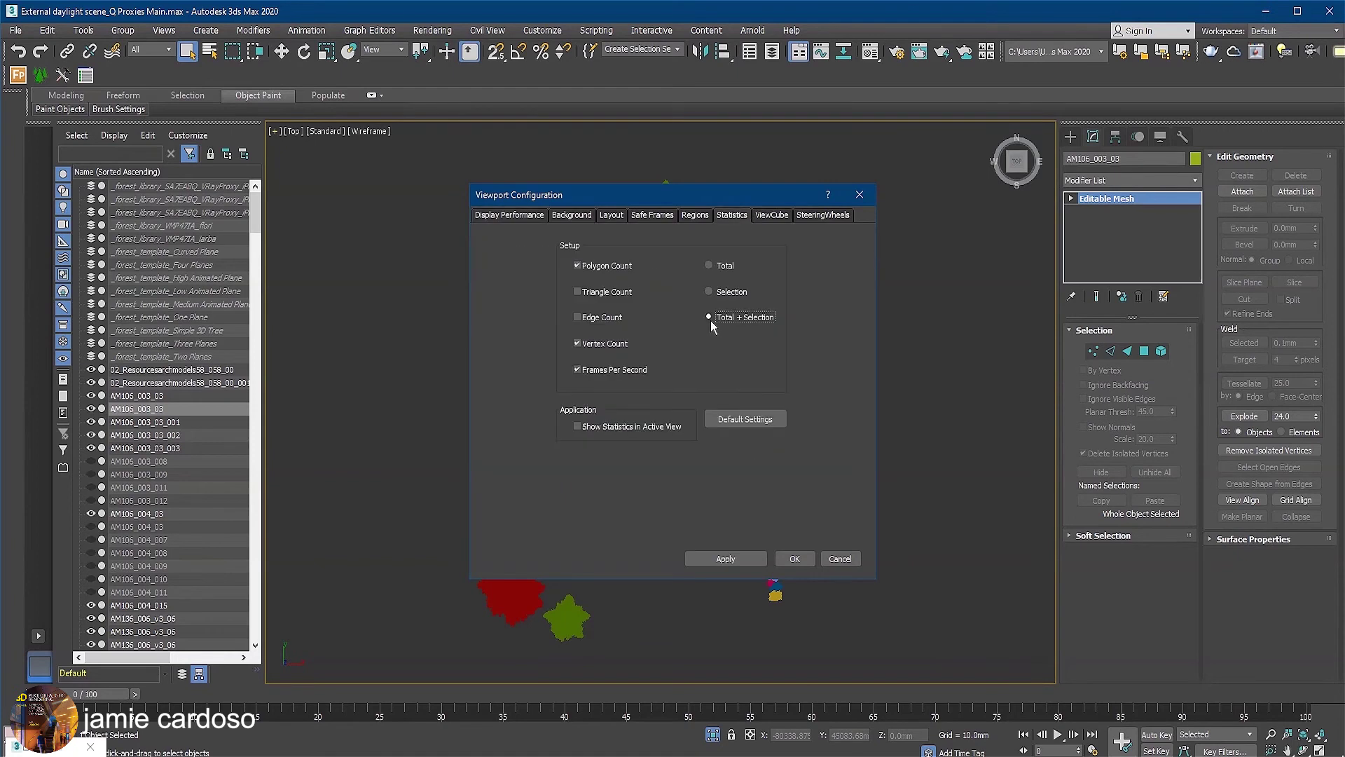
{"action": "left_click", "coordinate": [578, 427]}
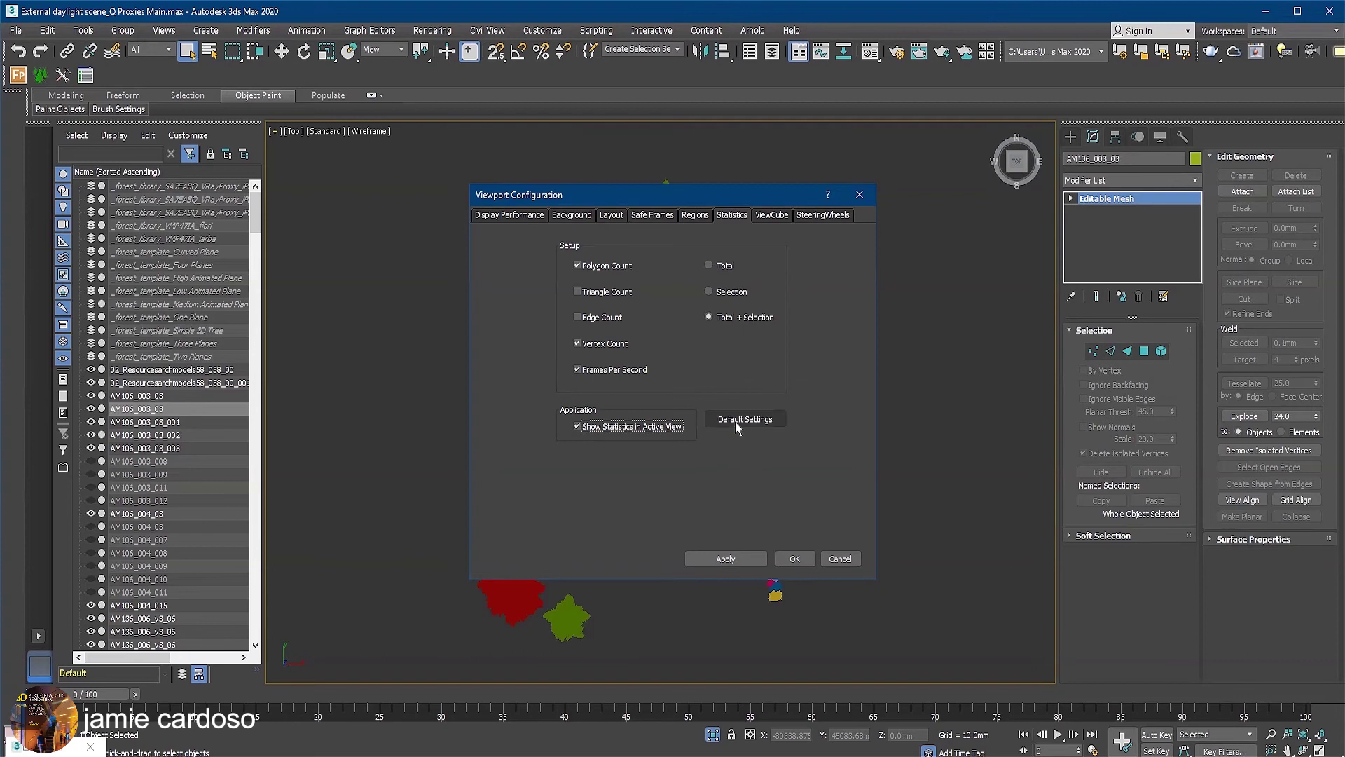
{"action": "left_click", "coordinate": [726, 559]}
{"action": "left_click", "coordinate": [794, 558]}
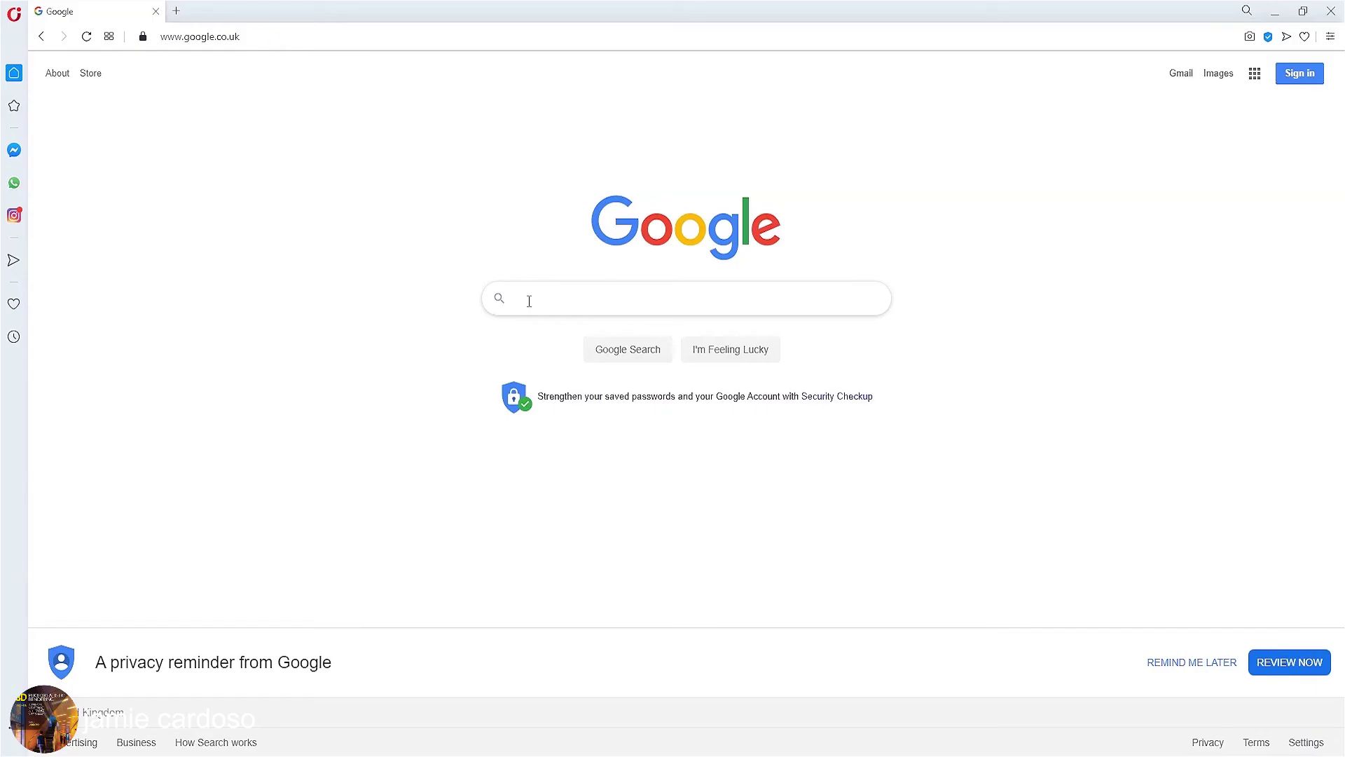
Search 'q-proxies', open the Spline Dynamics page, and read down to its Purchase / Try licenses
{"action": "type", "text": "q-proxies"}
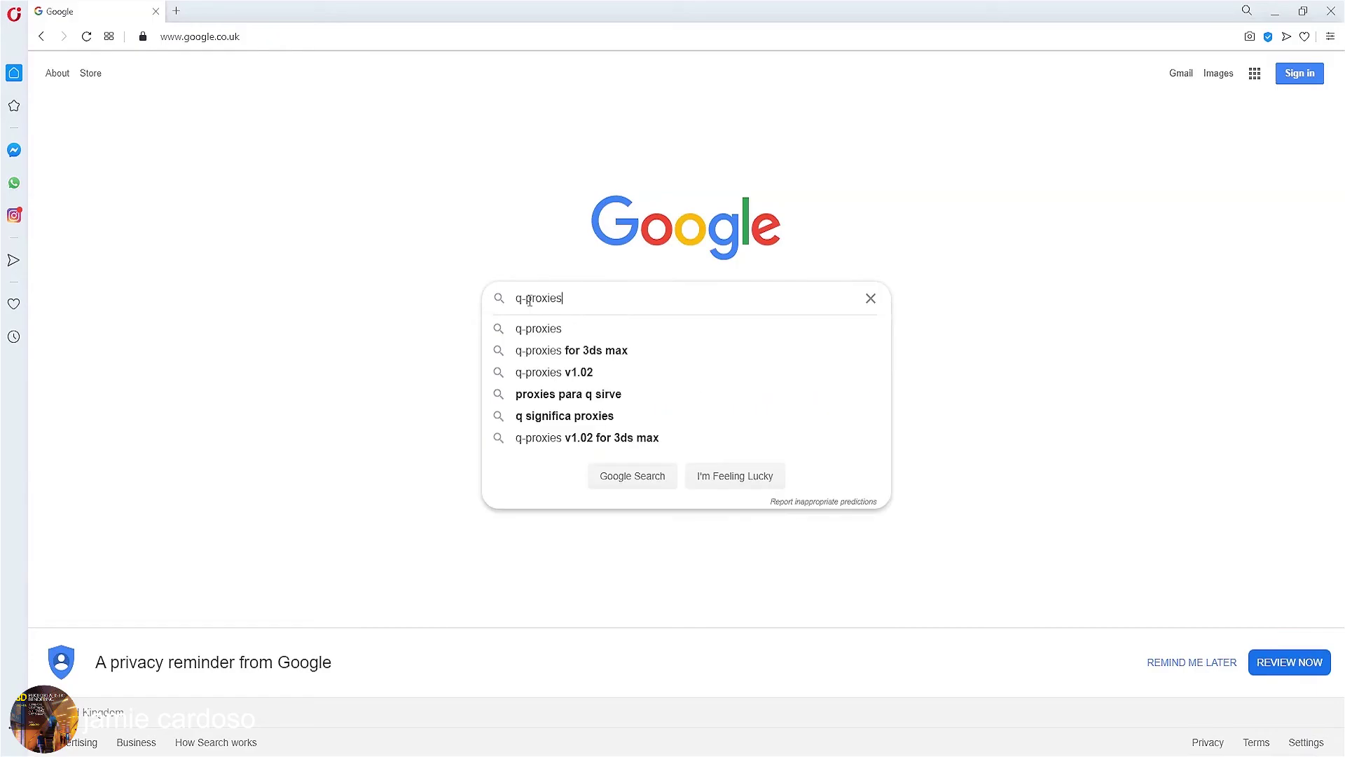
{"action": "key", "text": "Return"}
{"action": "left_click", "coordinate": [245, 309]}
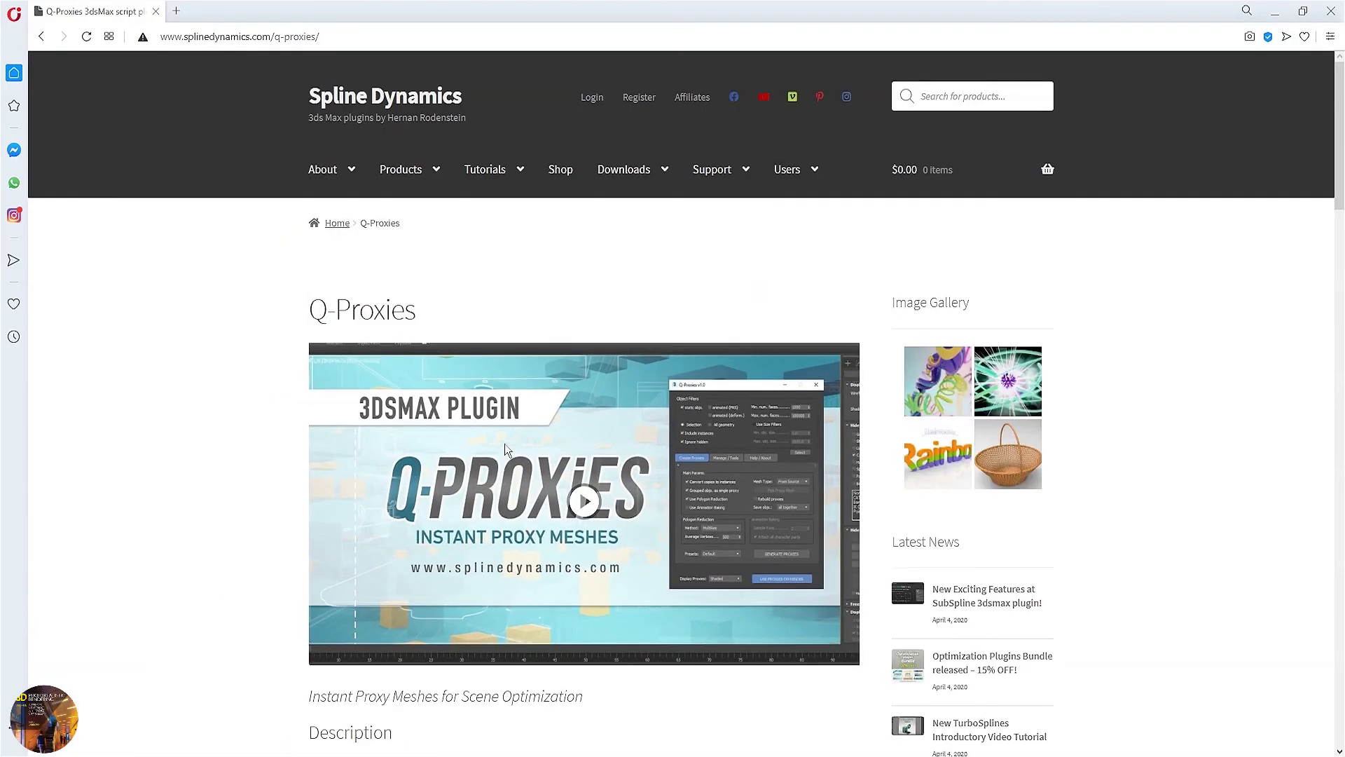
{"action": "scroll", "coordinate": [505, 443], "scroll_direction": "down", "scroll_amount": 15}
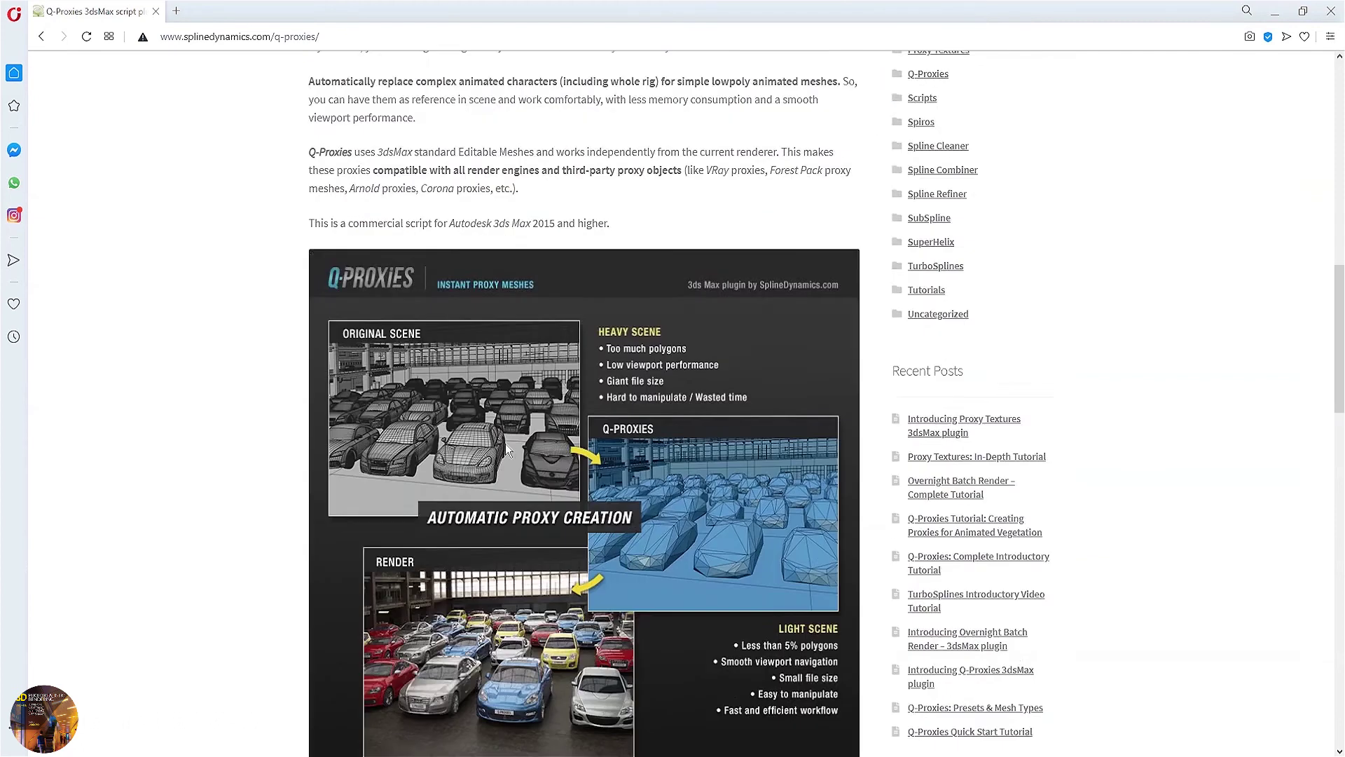
{"action": "scroll", "coordinate": [505, 431], "scroll_direction": "down", "scroll_amount": 15}
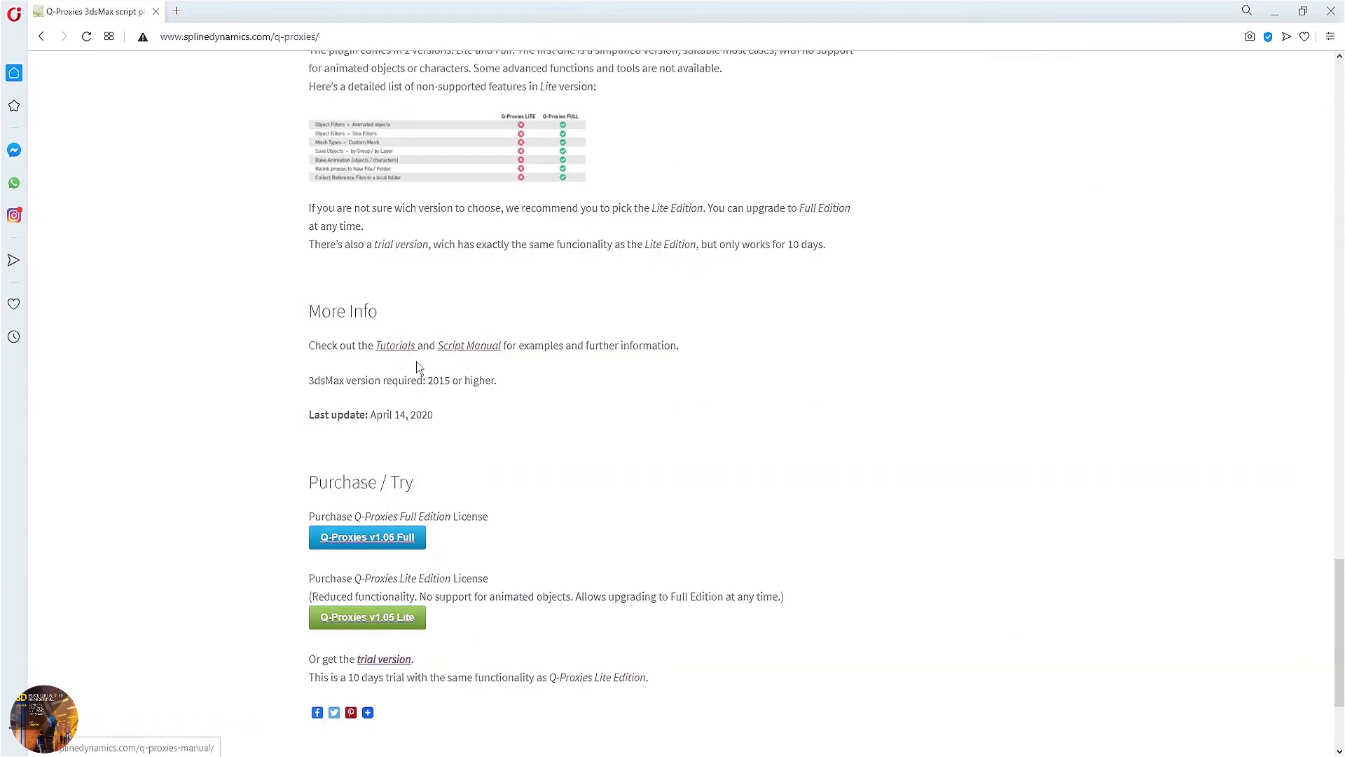
{"action": "scroll", "coordinate": [411, 526], "scroll_direction": "down", "scroll_amount": 1}
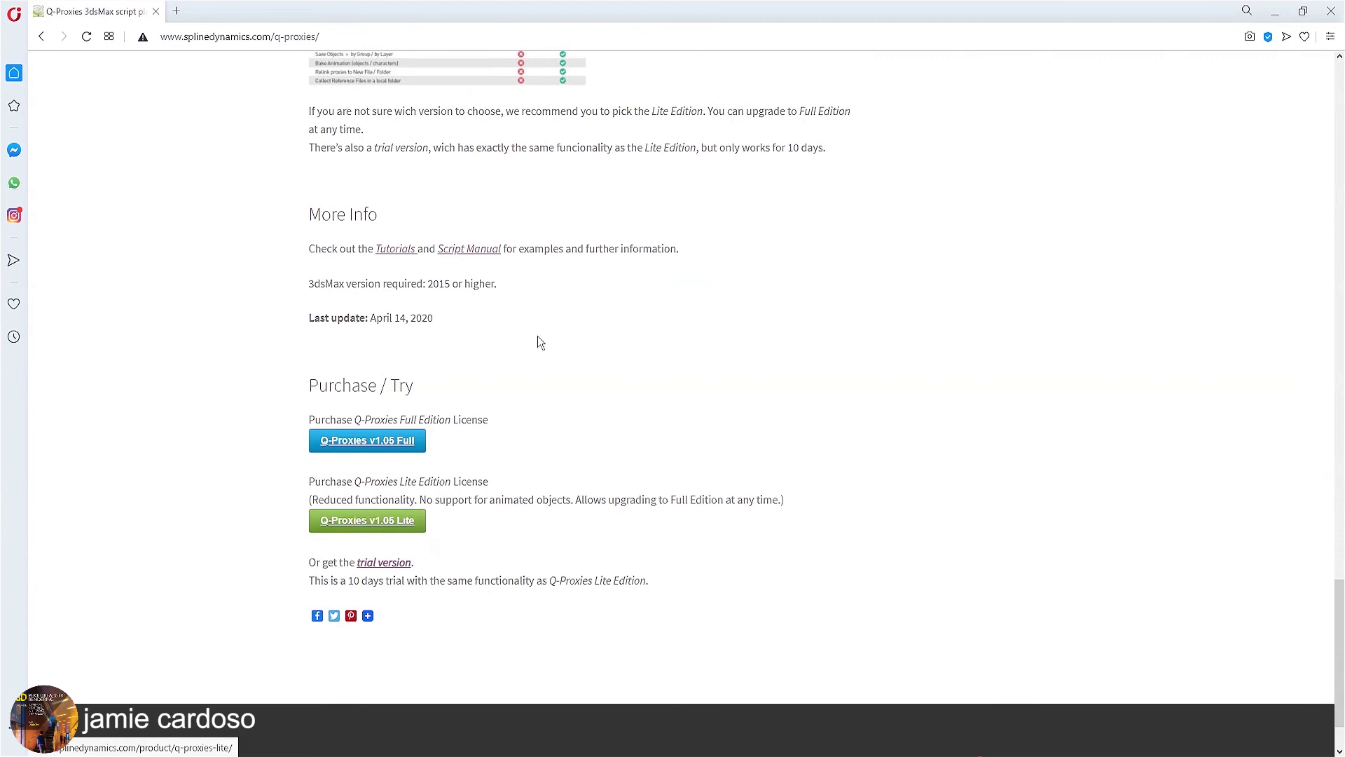
Run the QProxies_v1.10.mzp script and check the 1000 minimum-face object filter
{"action": "left_click", "coordinate": [1275, 11]}
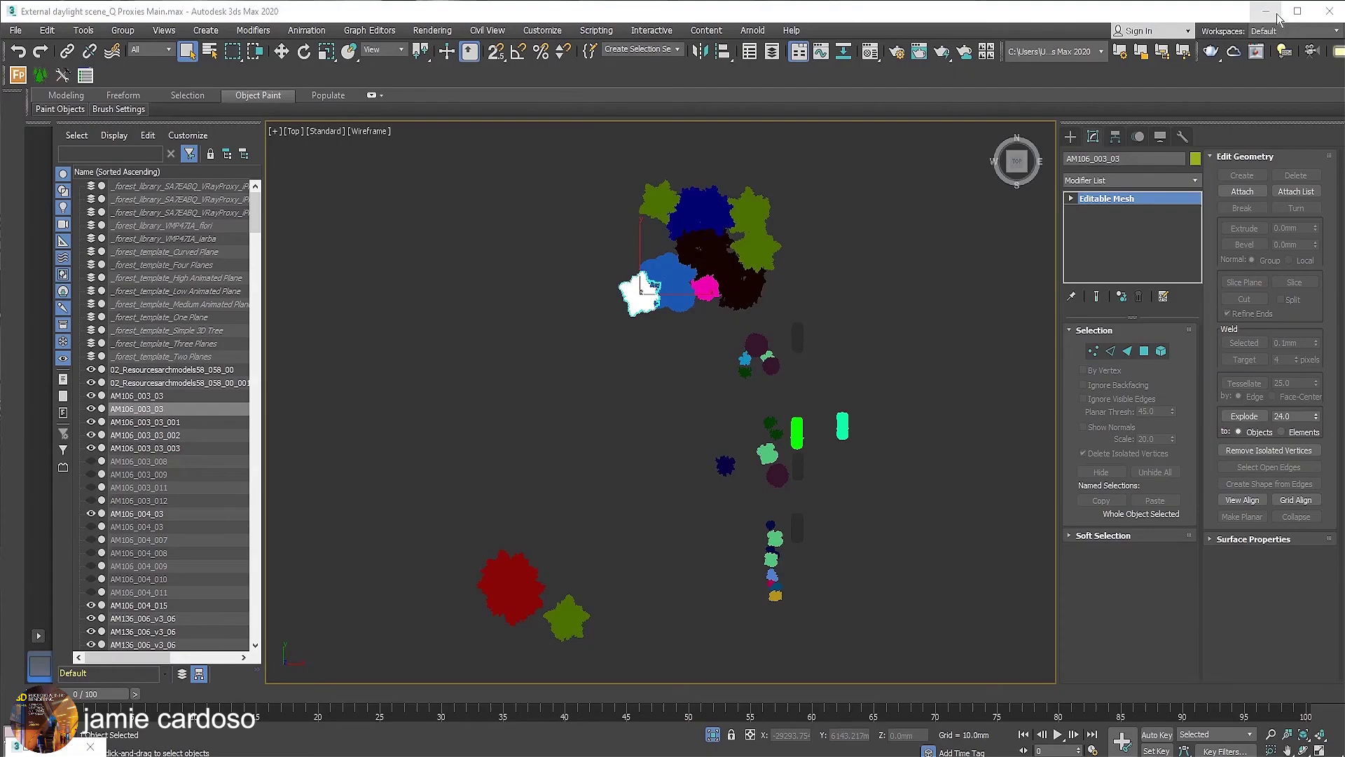
{"action": "left_click", "coordinate": [597, 30]}
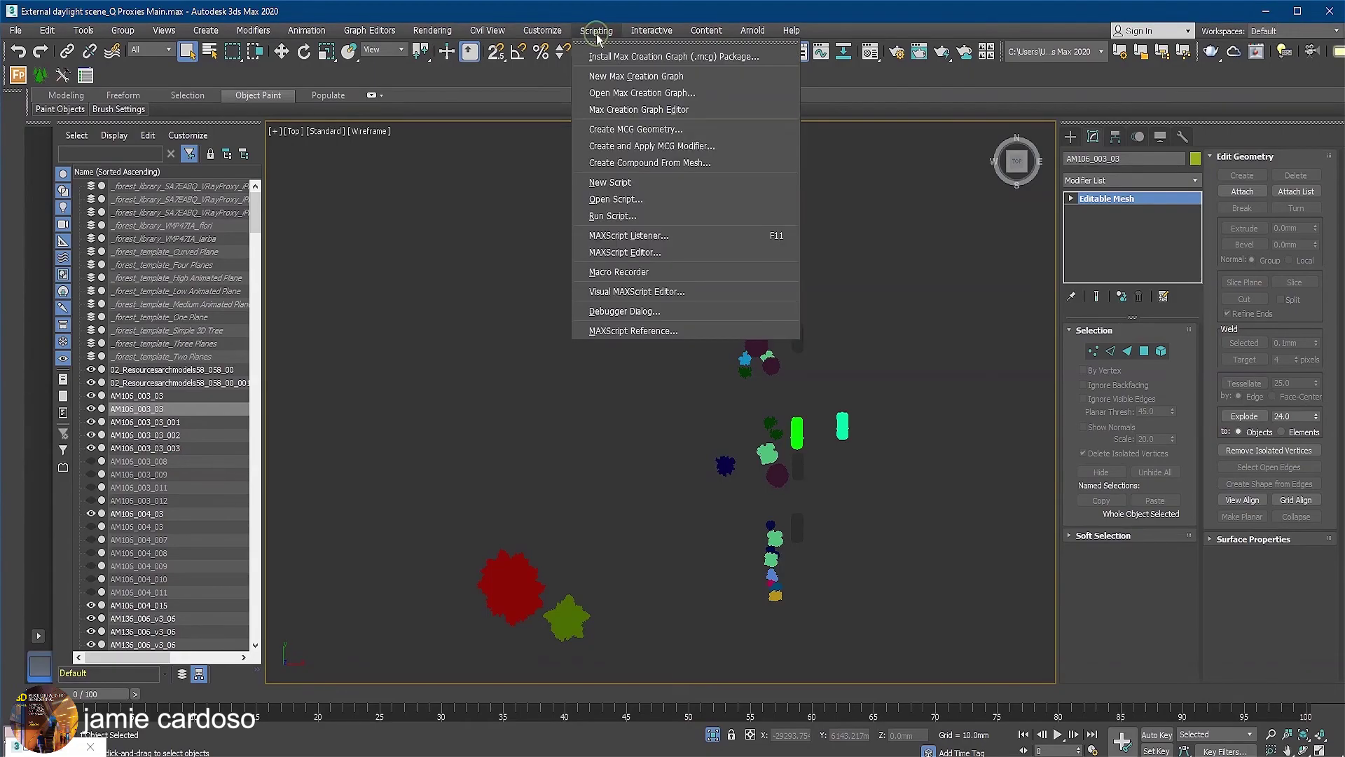
{"action": "left_click", "coordinate": [613, 199]}
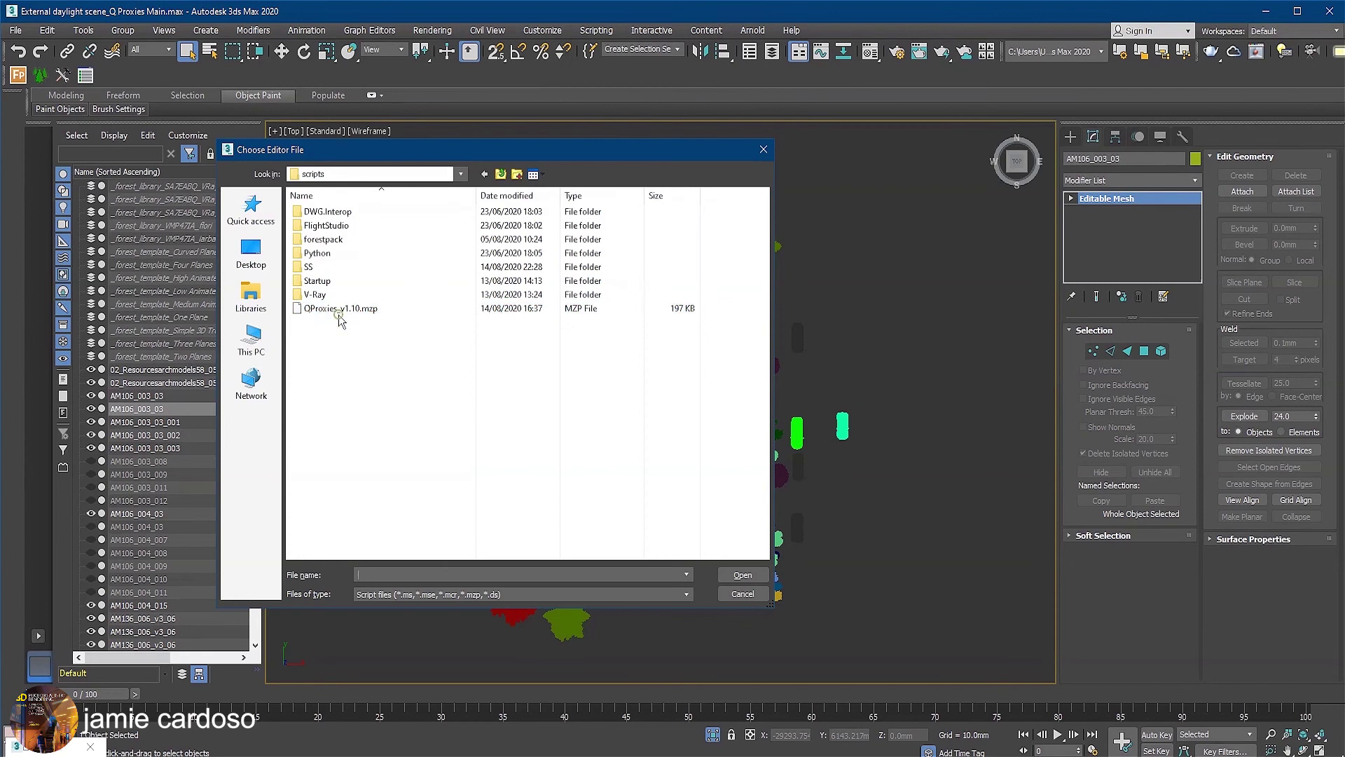
{"action": "left_click", "coordinate": [339, 308]}
{"action": "key", "text": "Return"}
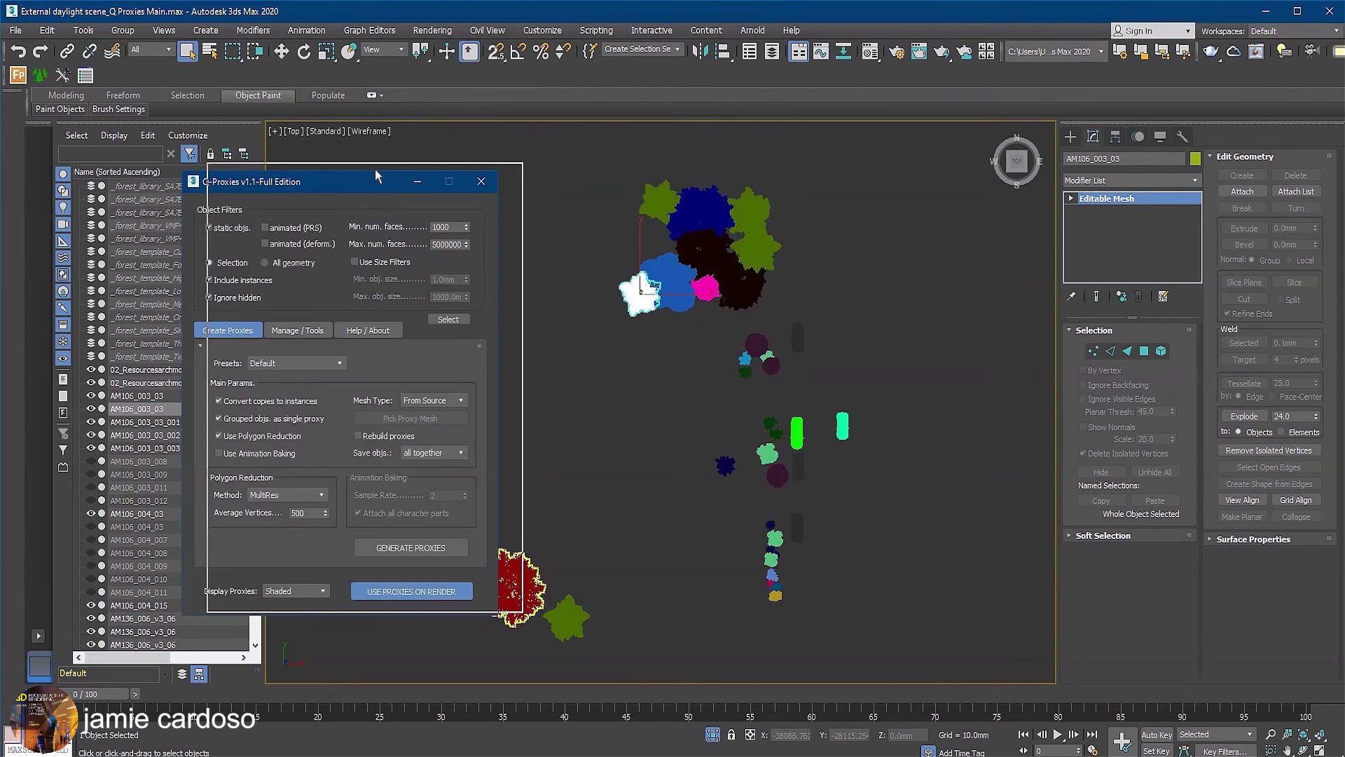
{"action": "left_click_drag", "start_coordinate": [375, 170], "coordinate": [339, 150]}
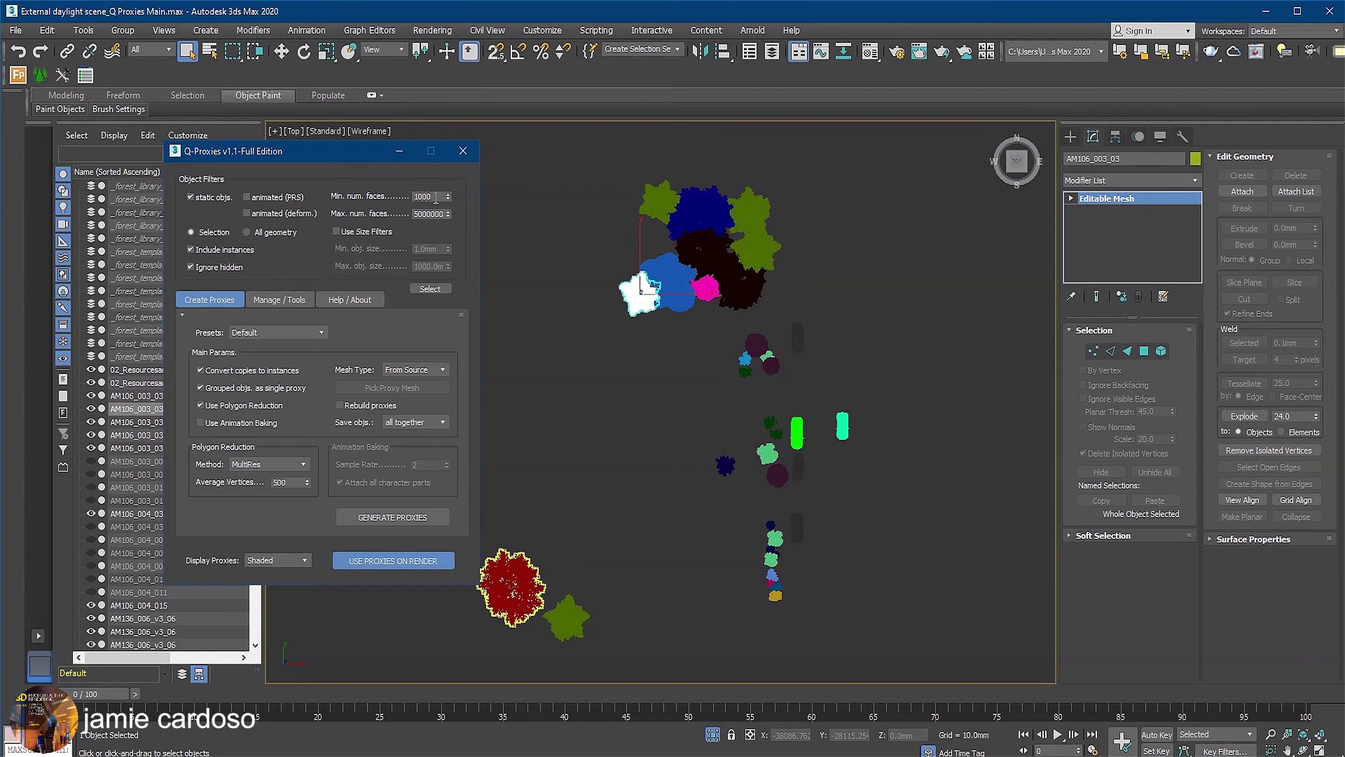
{"action": "double_click", "coordinate": [427, 199]}
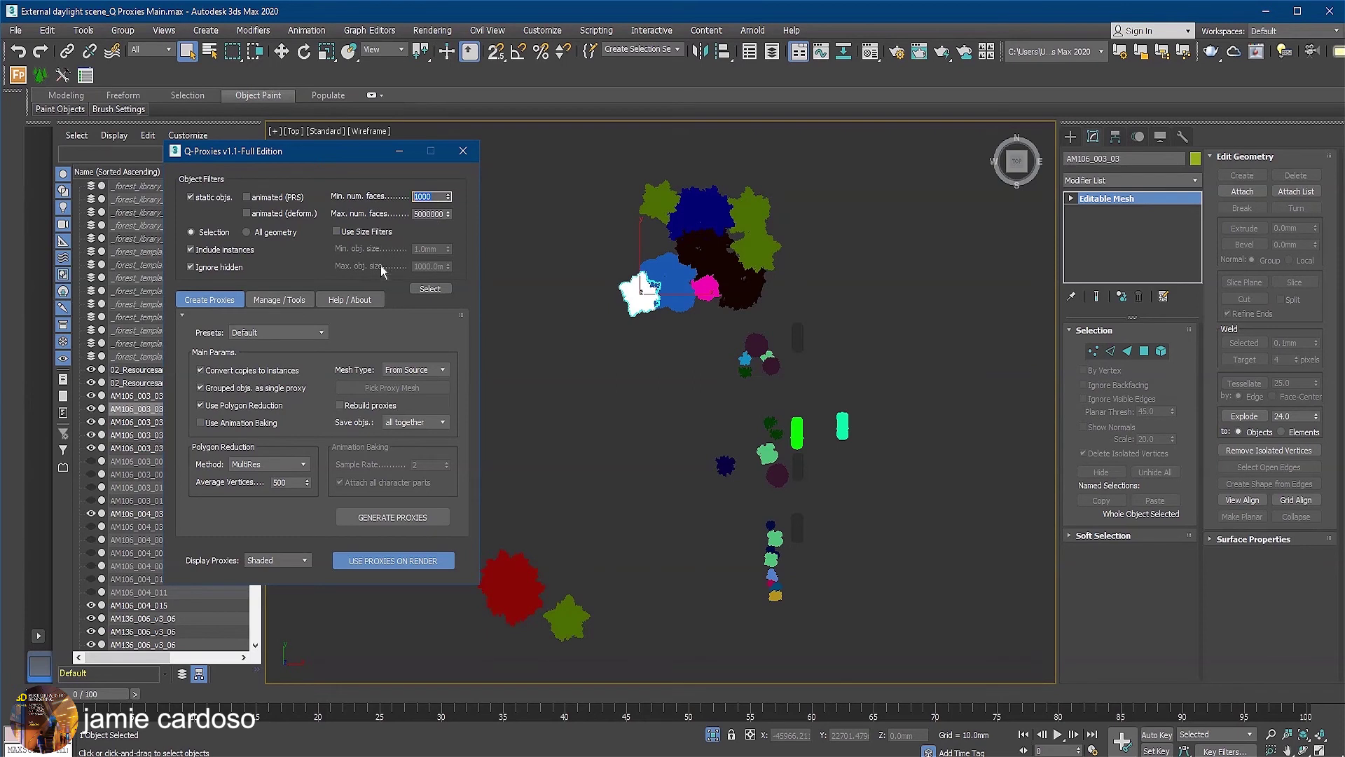
With Select and Move, marquee-select the tree clusters in the Top view to gather all 31 trees
{"action": "key", "text": "w"}
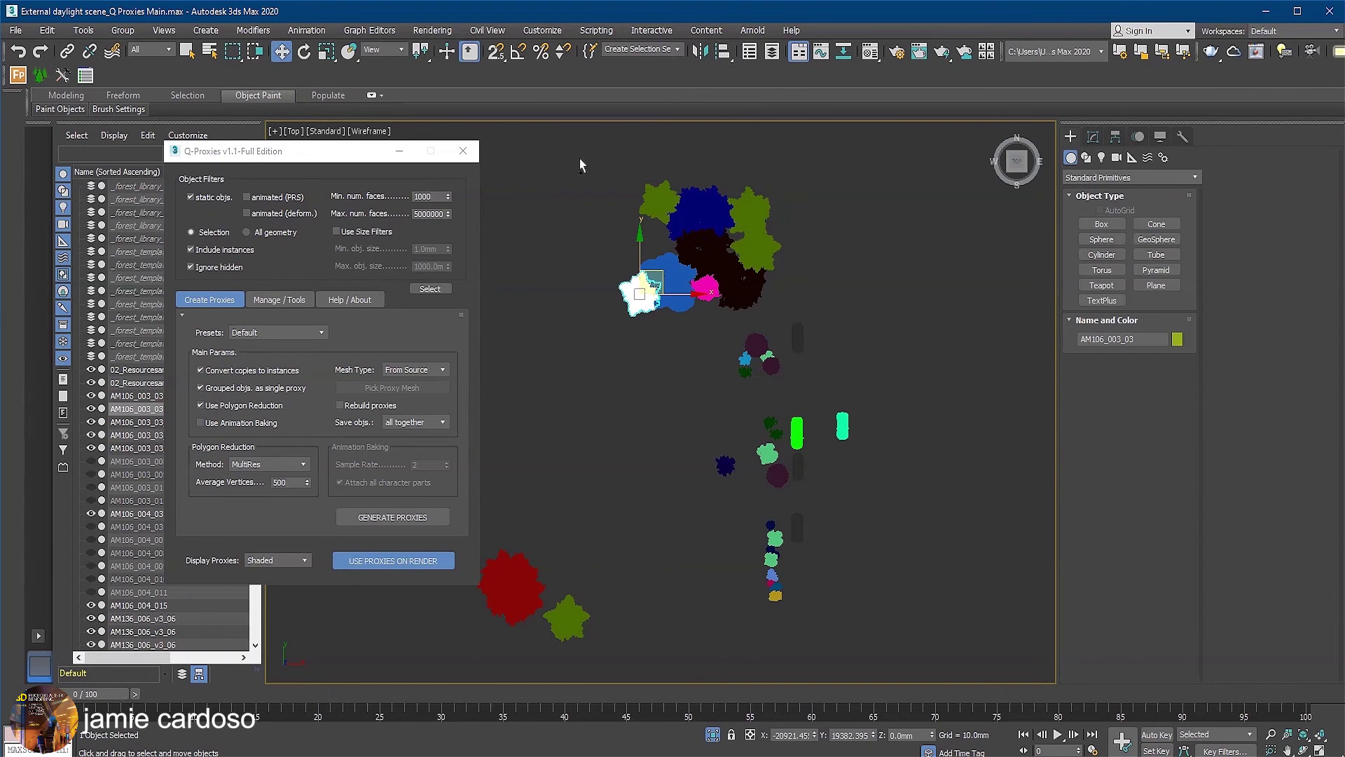
{"action": "left_click_drag", "start_coordinate": [624, 187], "coordinate": [775, 395]}
{"action": "left_click_drag", "start_coordinate": [490, 532], "coordinate": [592, 650], "text": "ctrl"}
{"action": "left_click_drag", "start_coordinate": [695, 410], "coordinate": [782, 615], "text": "ctrl"}
{"action": "middle_click_drag", "start_coordinate": [672, 317], "coordinate": [737, 296]}
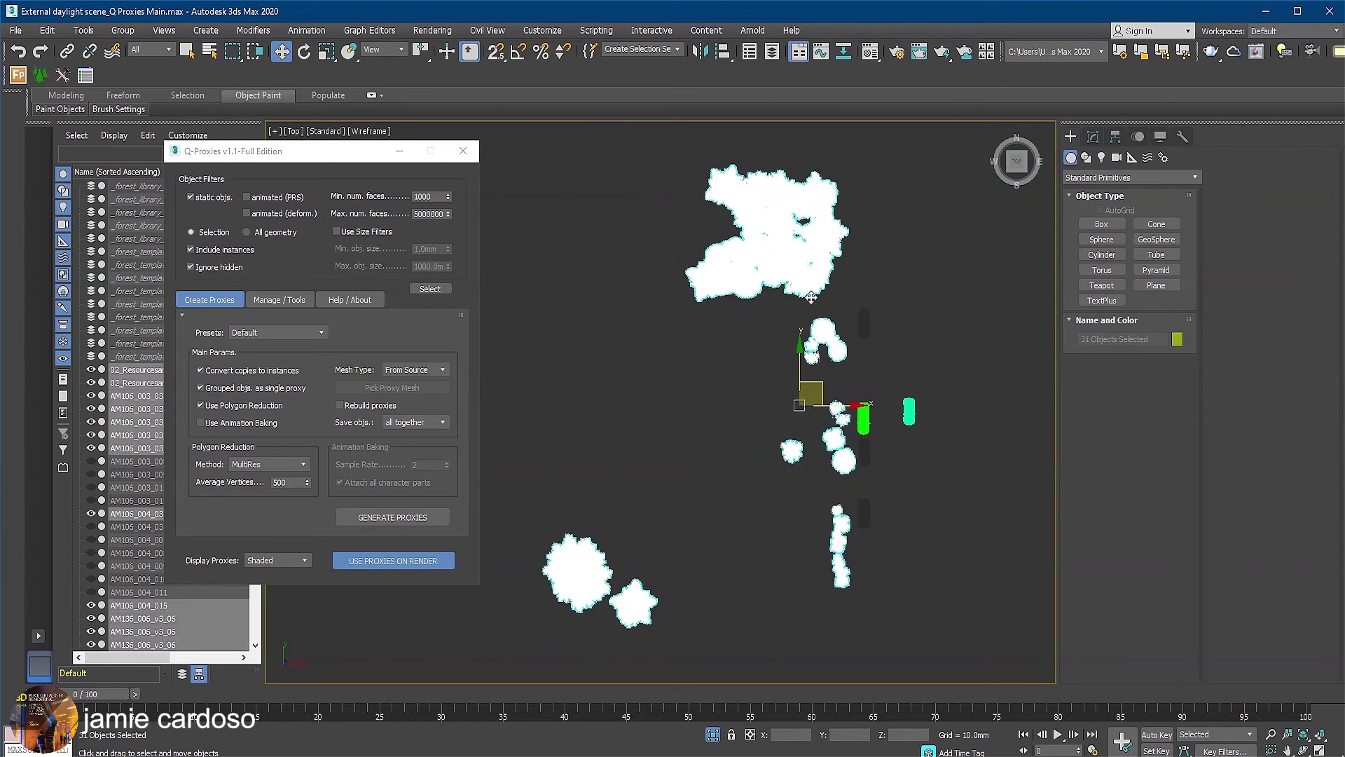
{"action": "left_click", "coordinate": [262, 334]}
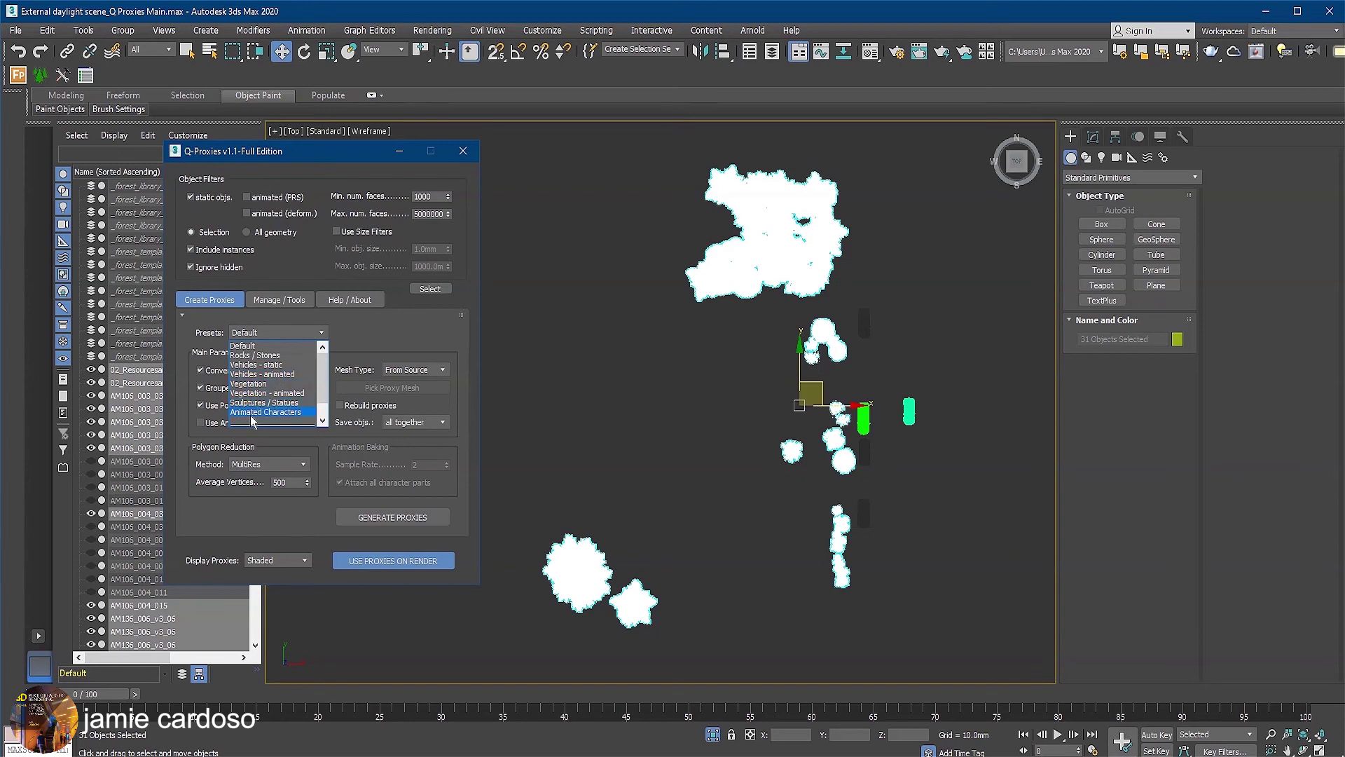
Generate Convex hull proxies for the selected trees with the Vegetation preset, confirming both prompts
{"action": "left_click", "coordinate": [251, 385]}
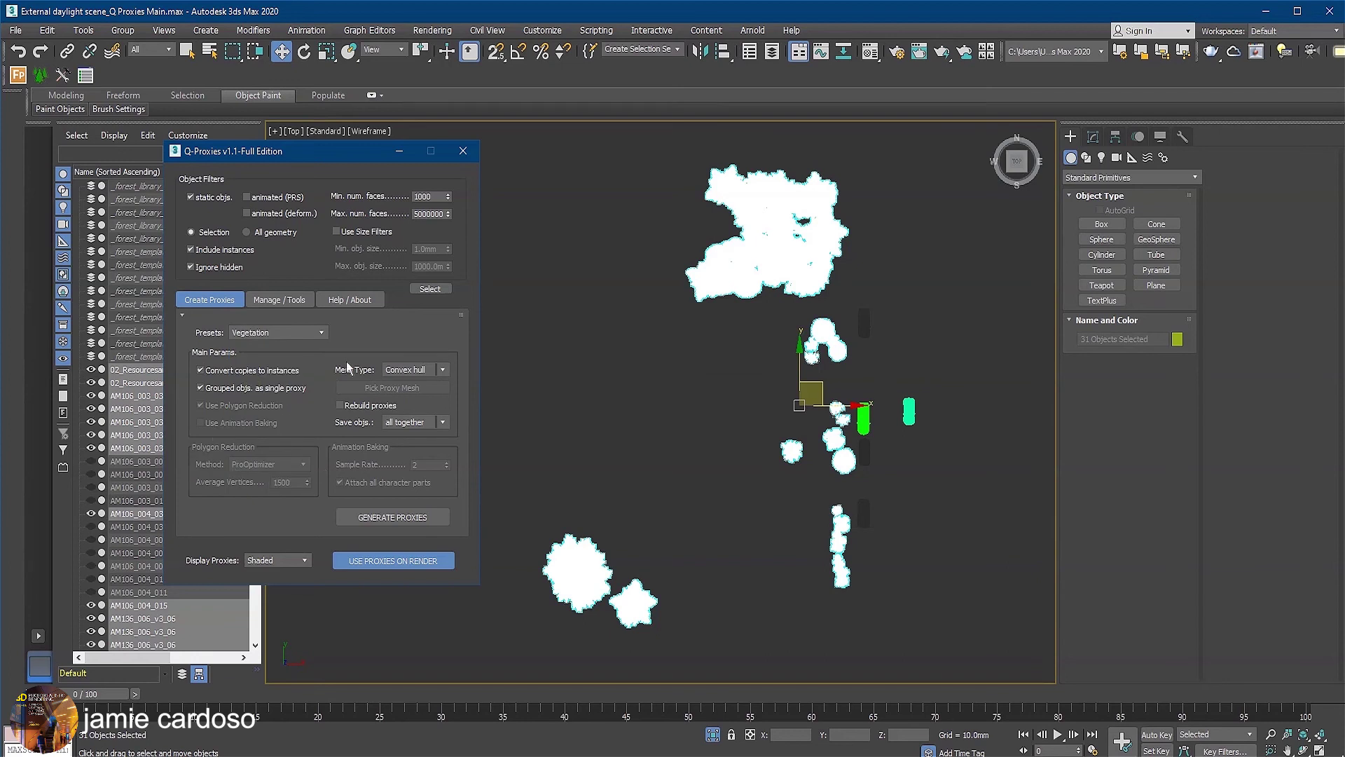
{"action": "left_click", "coordinate": [435, 371]}
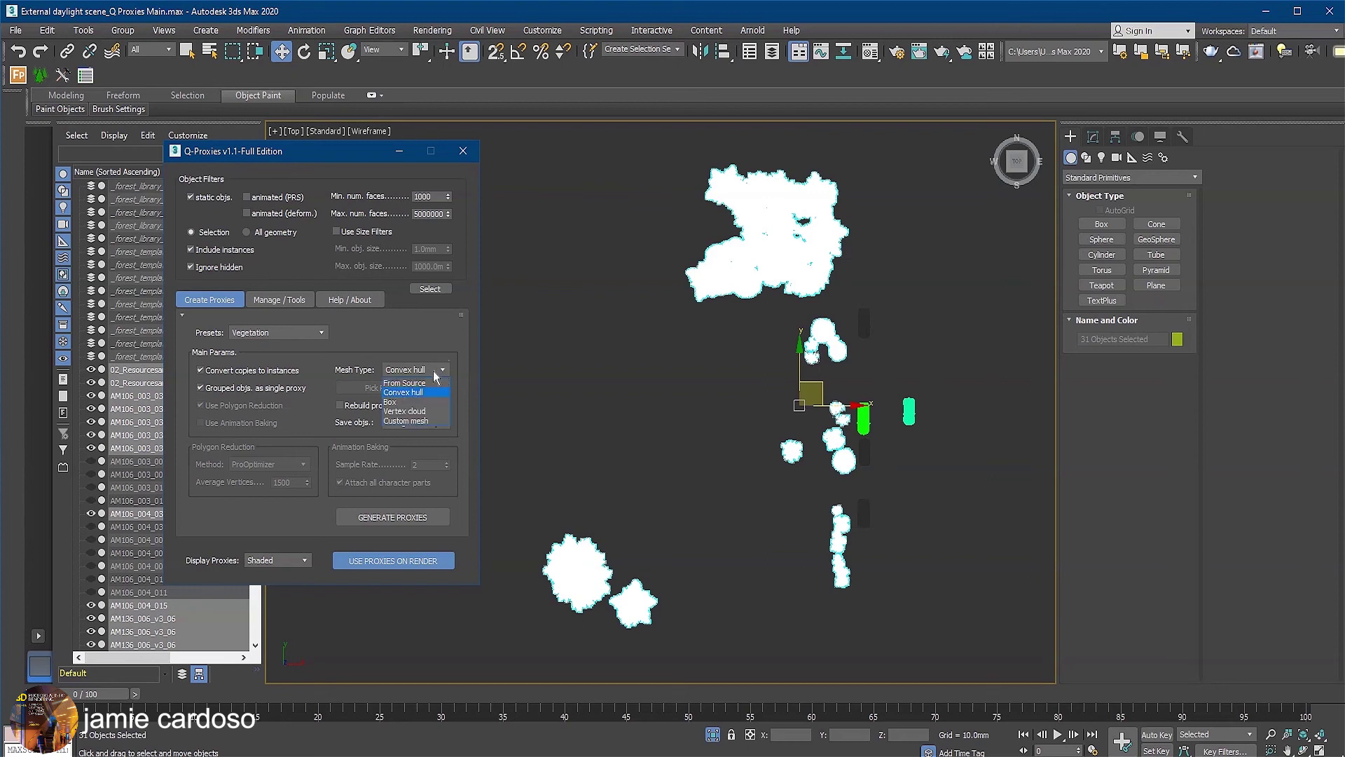
{"action": "left_click", "coordinate": [403, 392]}
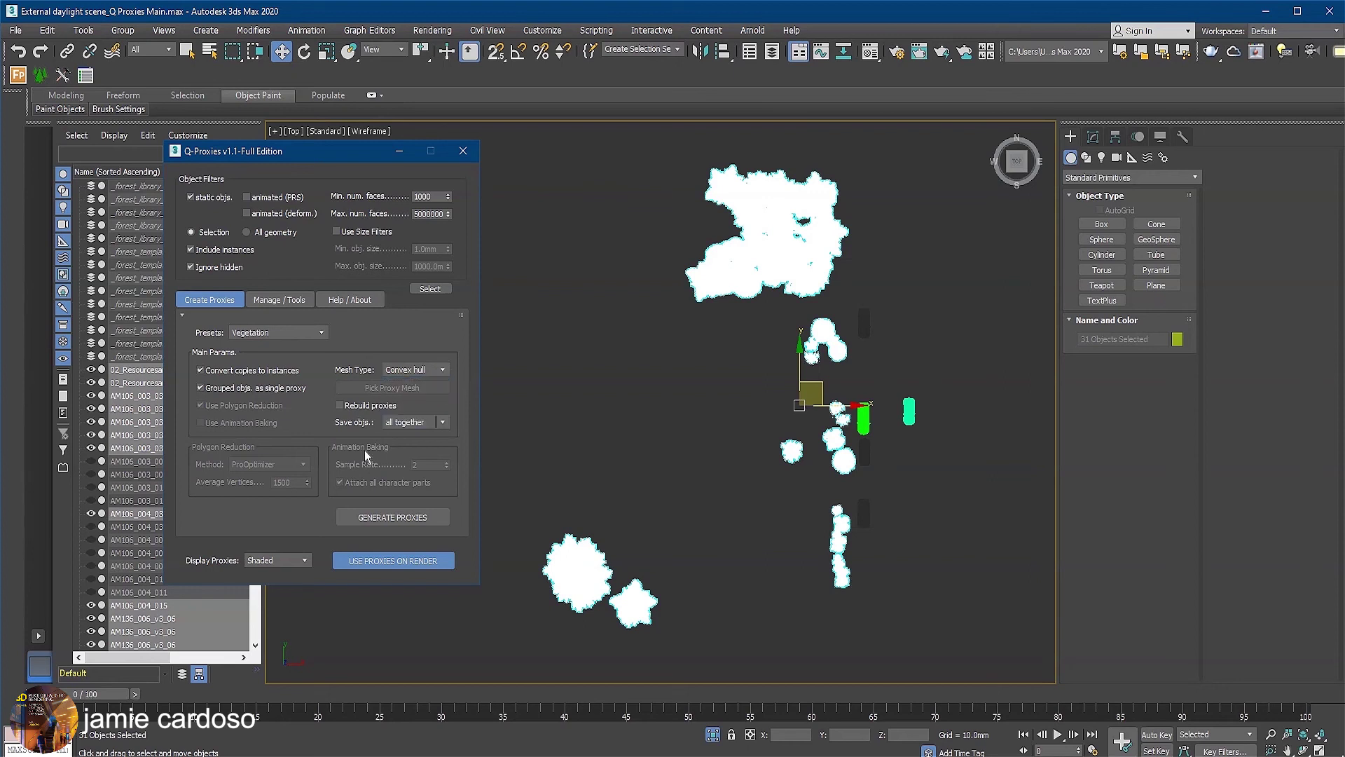
{"action": "left_click", "coordinate": [386, 518]}
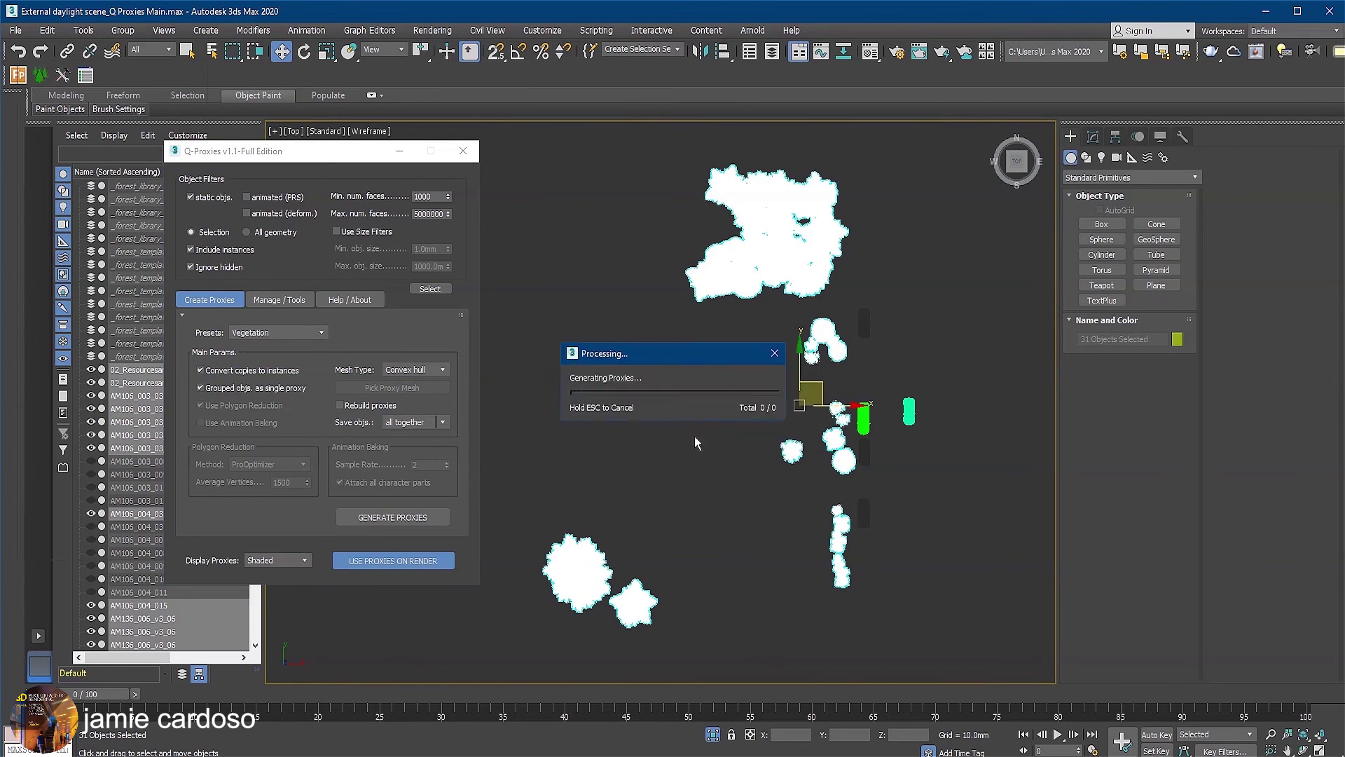
{"action": "left_click", "coordinate": [698, 441]}
{"action": "left_click", "coordinate": [696, 440]}
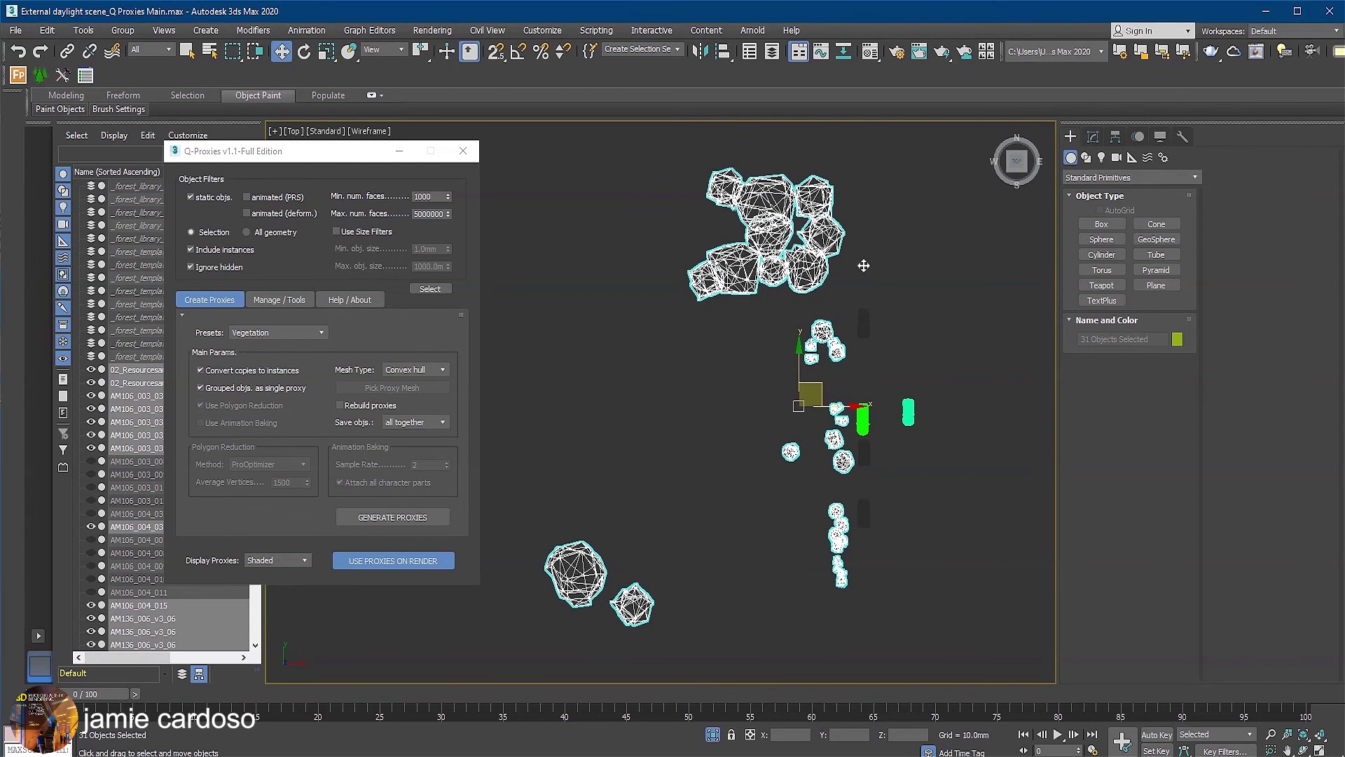
Select the five cars and generate their proxies with the Vehicles - static preset
{"action": "scroll", "coordinate": [864, 270], "scroll_direction": "up", "scroll_amount": 2}
{"action": "middle_click_drag", "start_coordinate": [864, 265], "coordinate": [783, 198]}
{"action": "left_click_drag", "start_coordinate": [781, 246], "coordinate": [859, 502]}
{"action": "middle_click_drag", "start_coordinate": [859, 501], "coordinate": [764, 361]}
{"action": "left_click", "coordinate": [732, 403], "text": "ctrl"}
{"action": "scroll", "coordinate": [732, 403], "scroll_direction": "up", "scroll_amount": 2}
{"action": "left_click", "coordinate": [303, 333]}
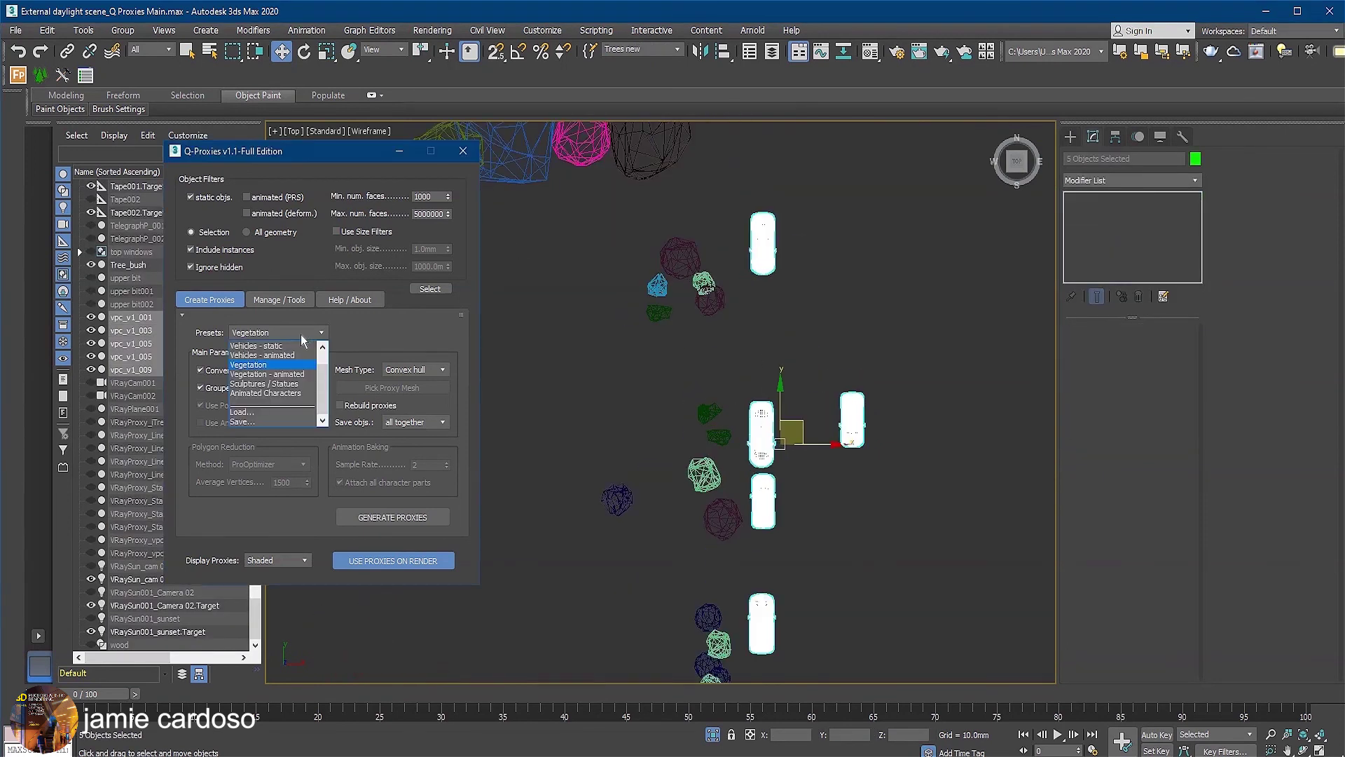
{"action": "left_click", "coordinate": [272, 346]}
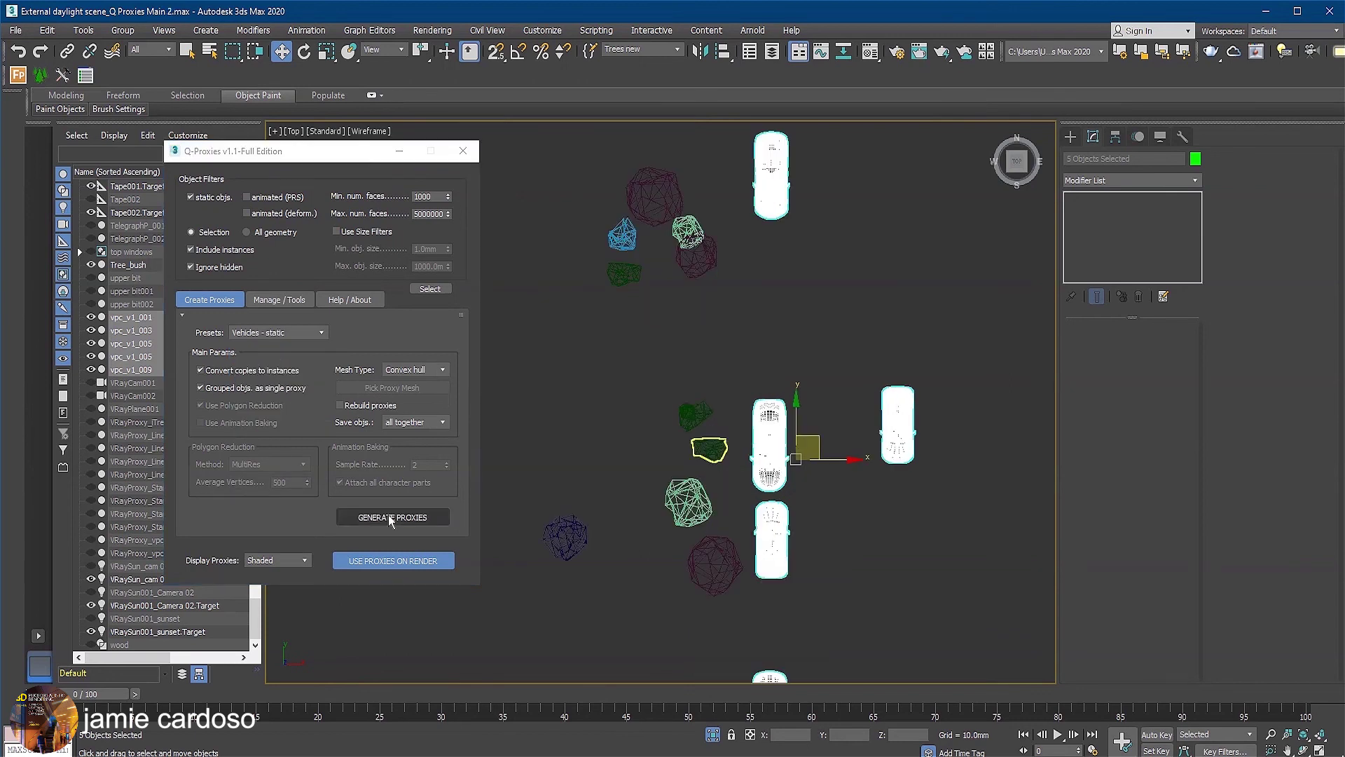
{"action": "left_click", "coordinate": [405, 524]}
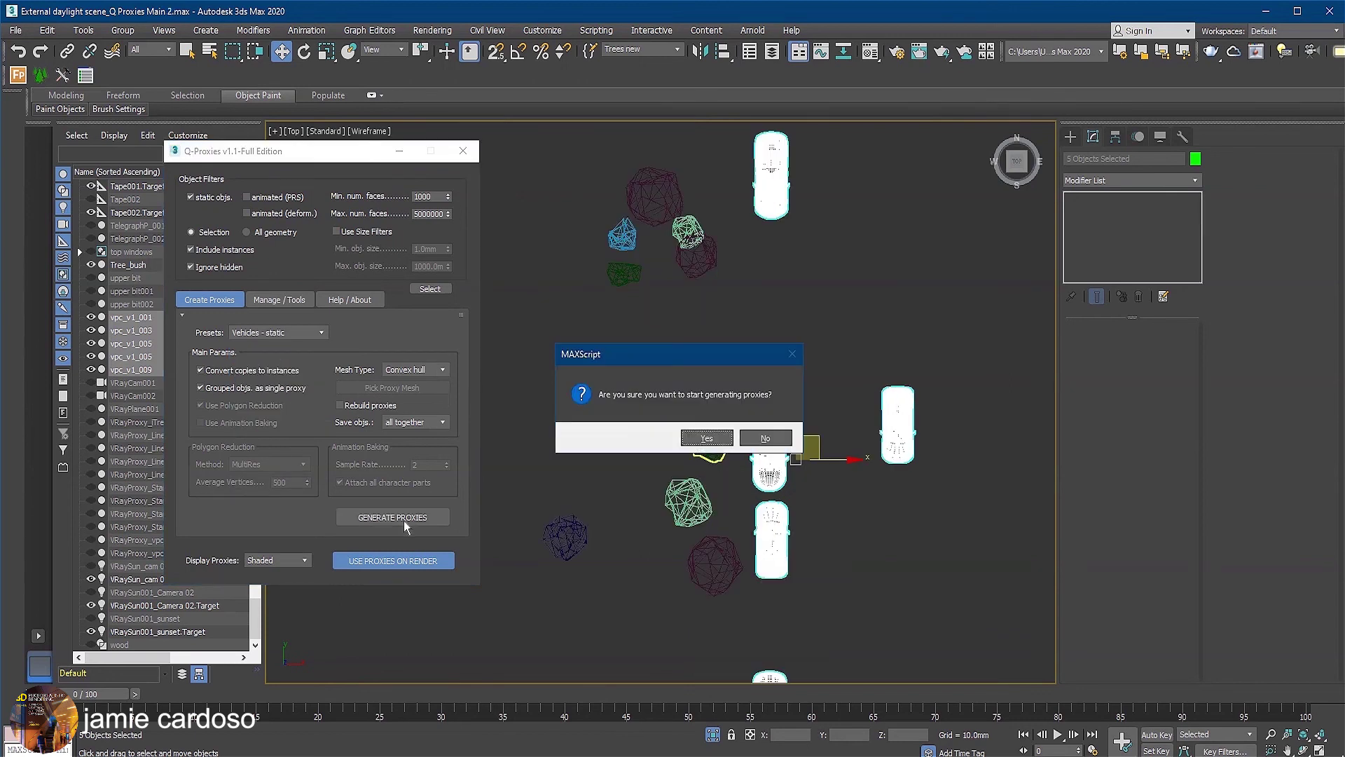
{"action": "left_click", "coordinate": [707, 438]}
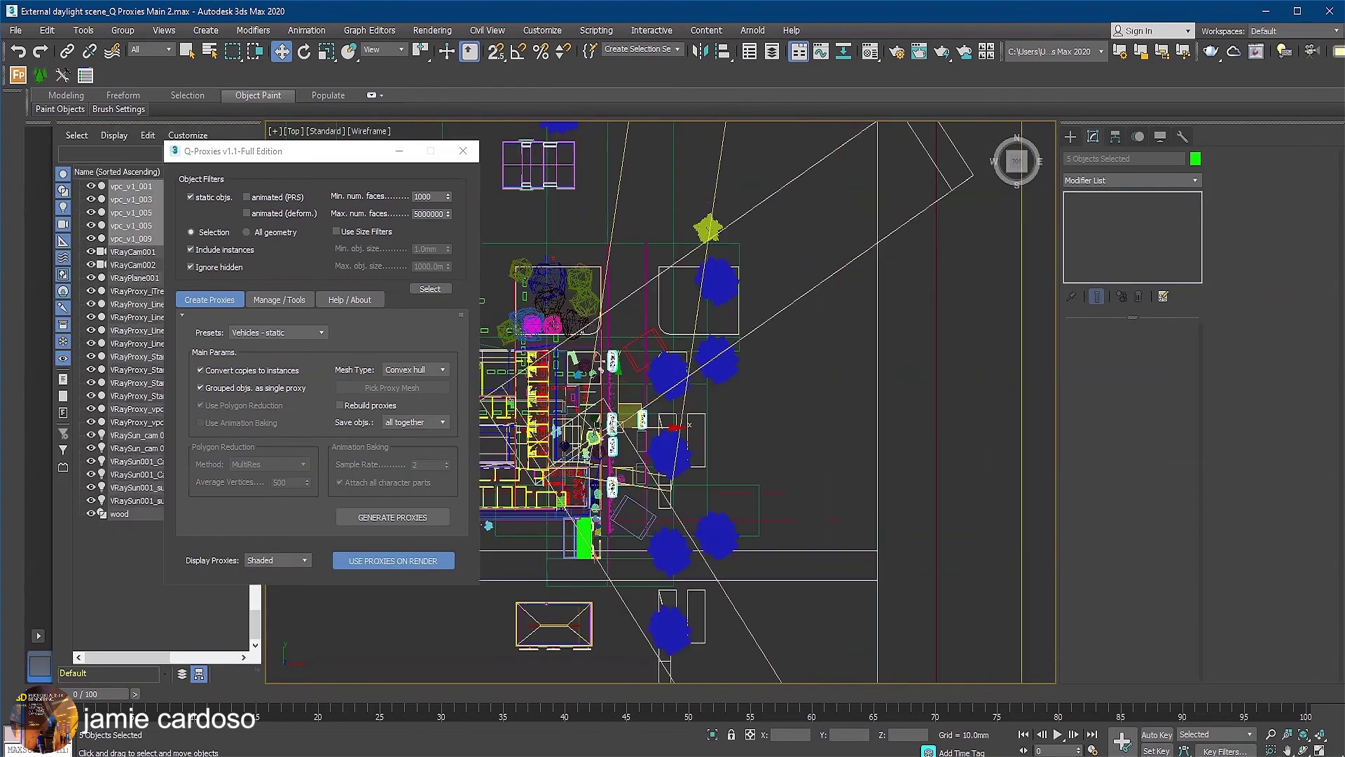
Bring up Save File As with Ctrl+Shift+S, then cancel without saving
{"action": "key", "text": "ctrl+shift+s"}
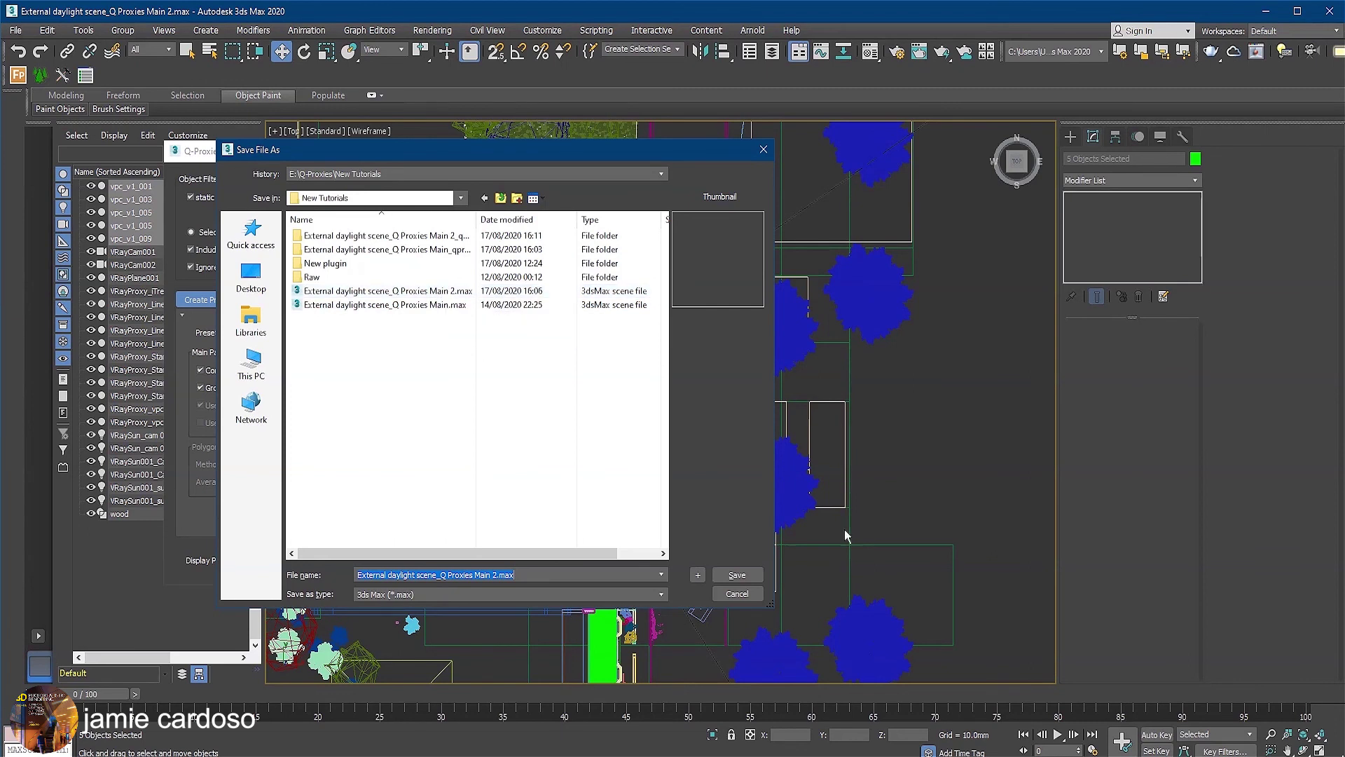
{"action": "left_click", "coordinate": [735, 592]}
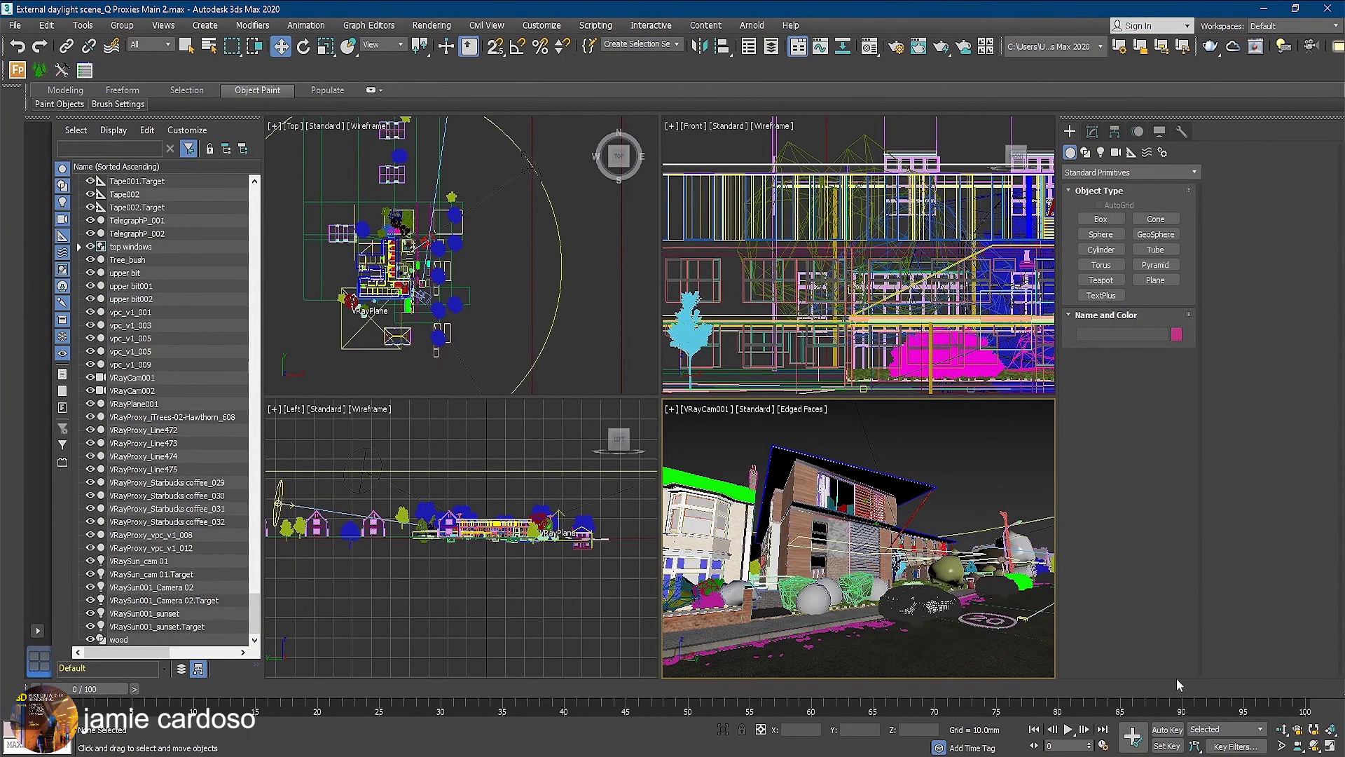
Maximize the VRayCam001 view and pan in 2D Pan Zoom Mode to inspect the car and tree proxies
{"action": "left_click", "coordinate": [1329, 747]}
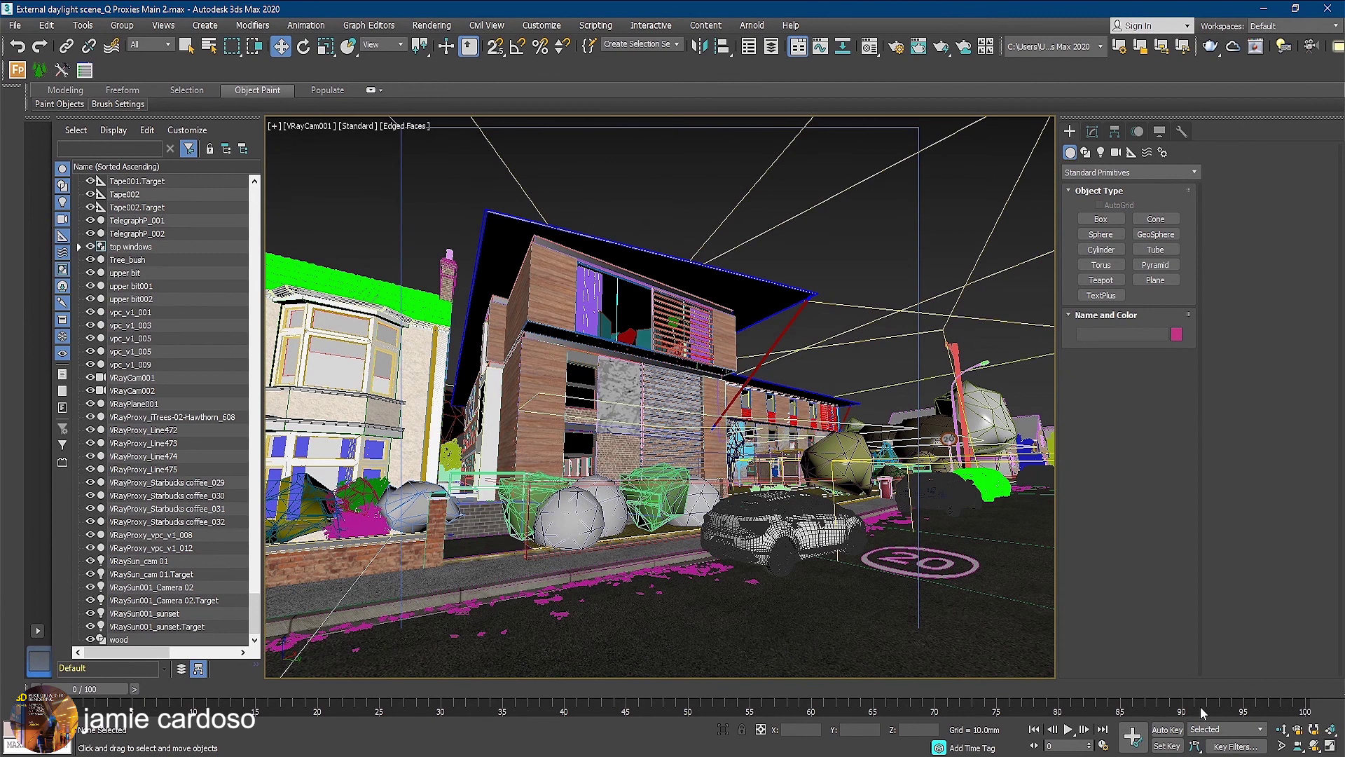
{"action": "left_click", "coordinate": [273, 127]}
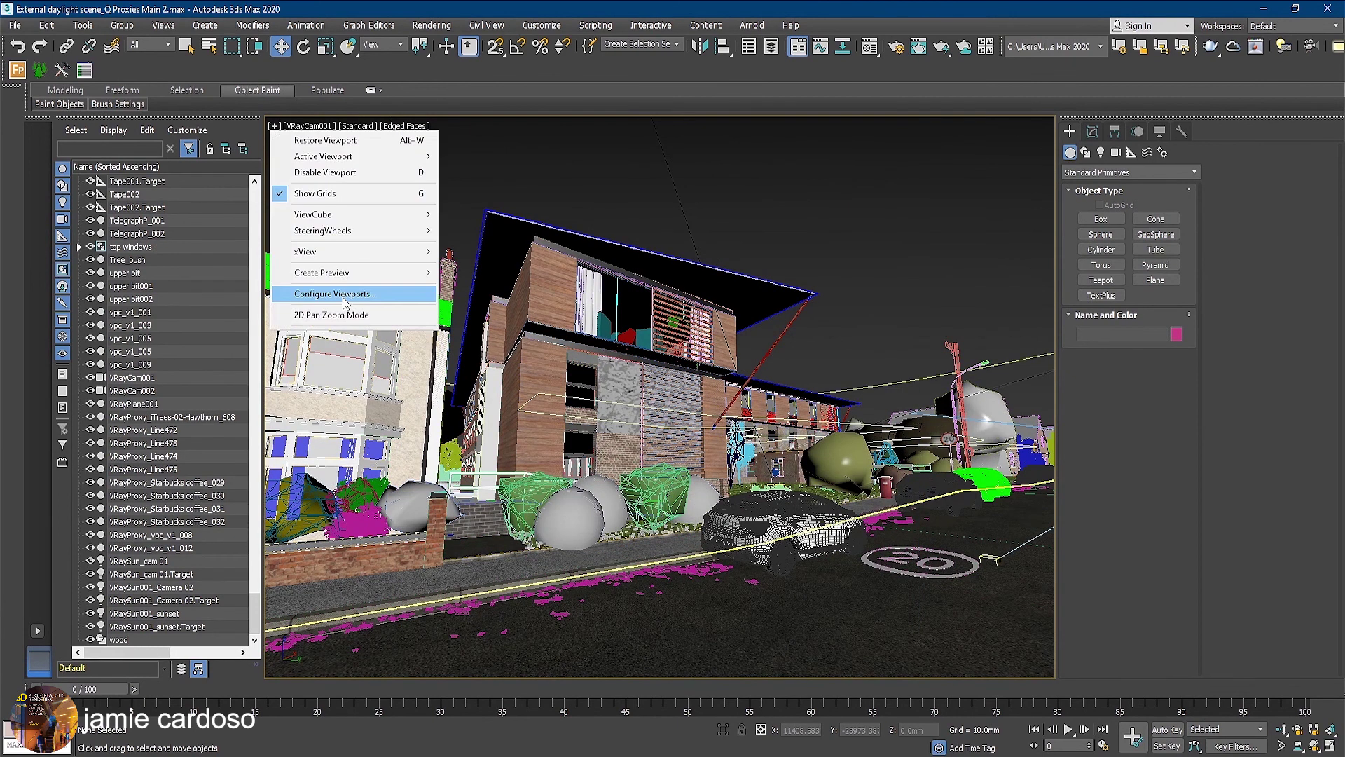
{"action": "left_click", "coordinate": [333, 315]}
{"action": "scroll", "coordinate": [569, 454], "scroll_direction": "up", "scroll_amount": 3}
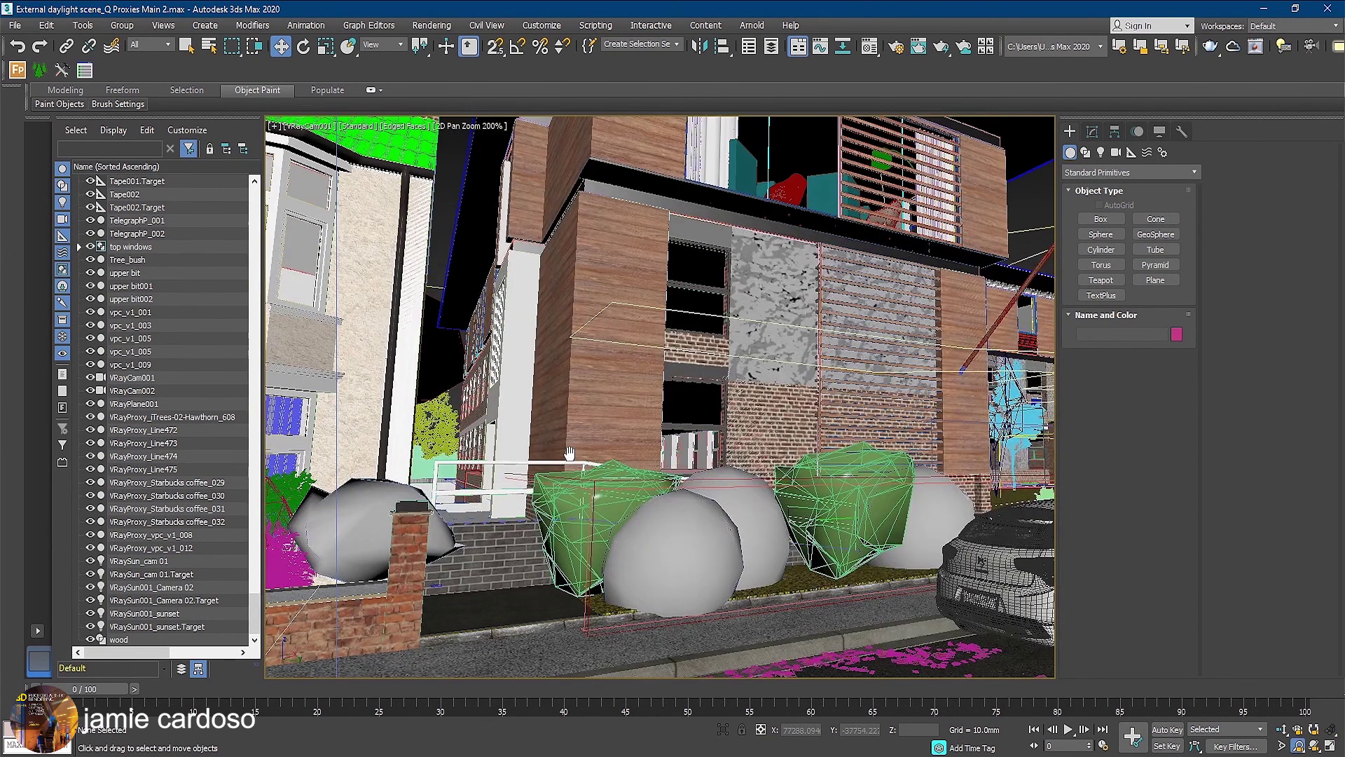
{"action": "middle_click_drag", "start_coordinate": [568, 454], "coordinate": [834, 407]}
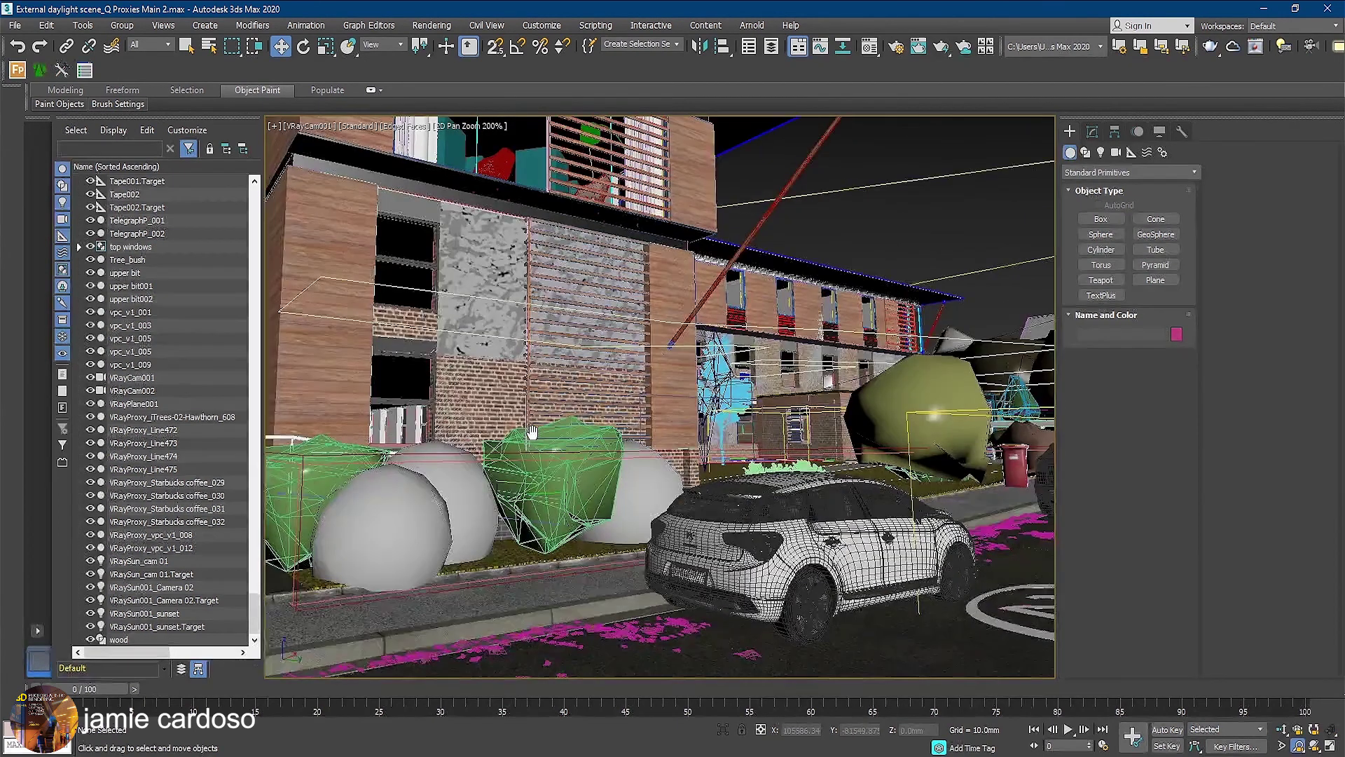
{"action": "middle_click_drag", "start_coordinate": [301, 421], "coordinate": [581, 434]}
{"action": "right_click", "coordinate": [482, 140]}
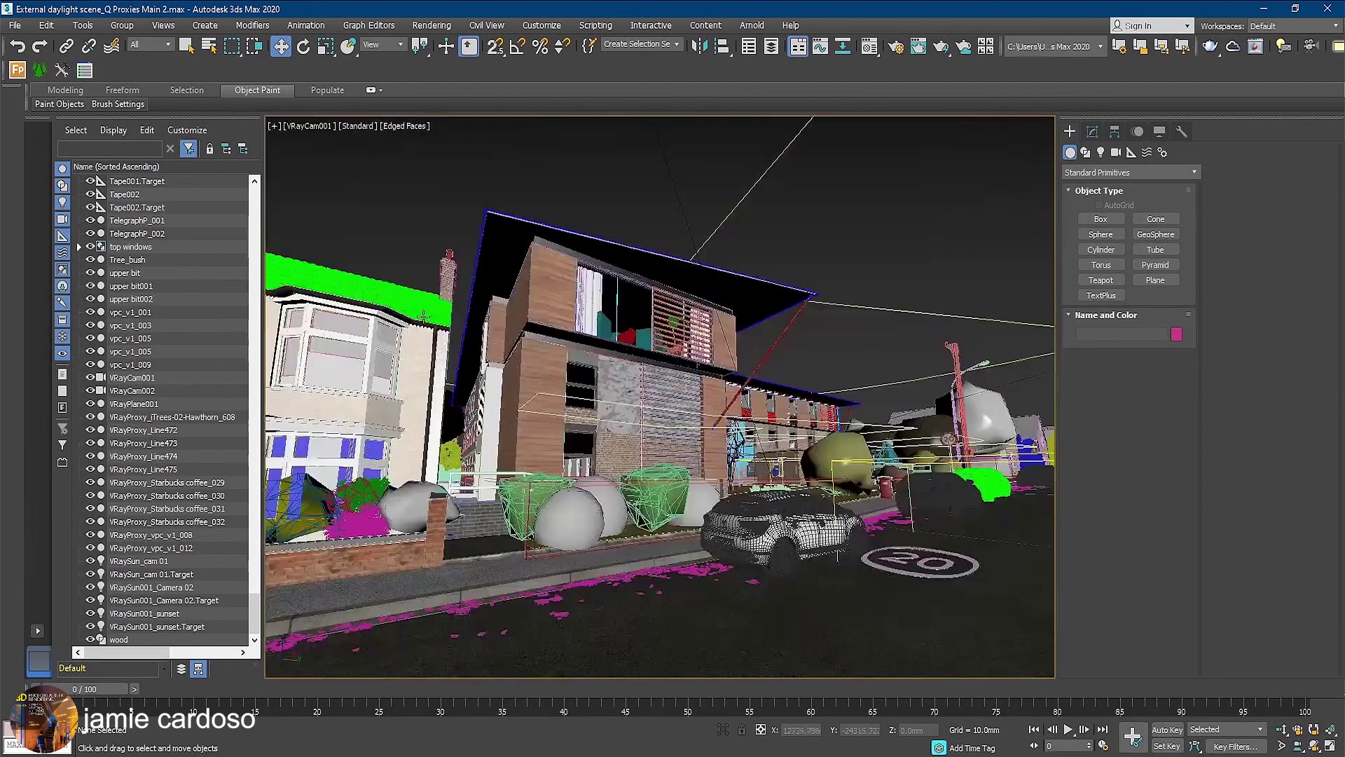